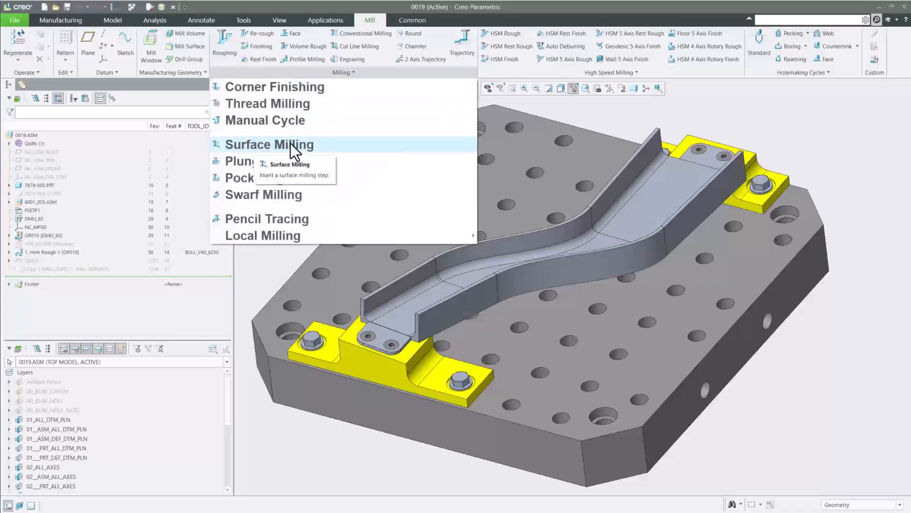
- Create a Conventional Milling step and assign tool 01 : BEM_V40_5000
left_click(270, 247)
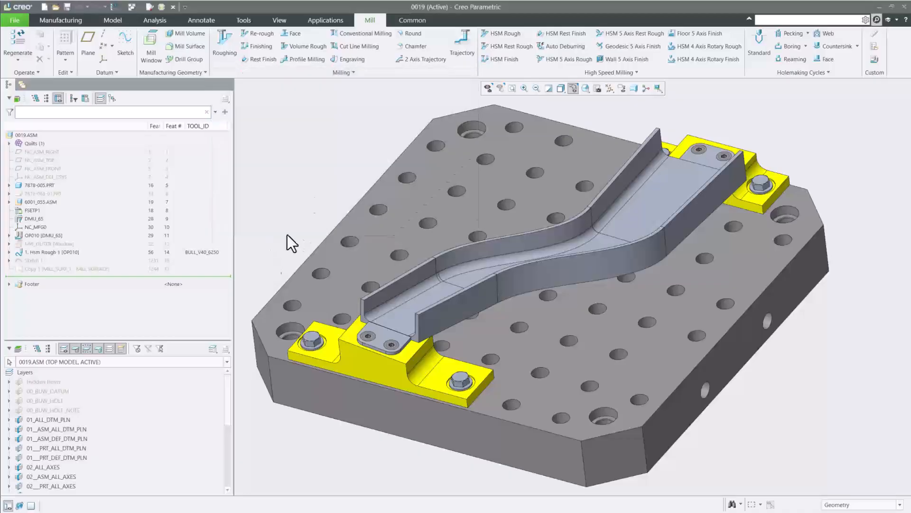
left_click(358, 35)
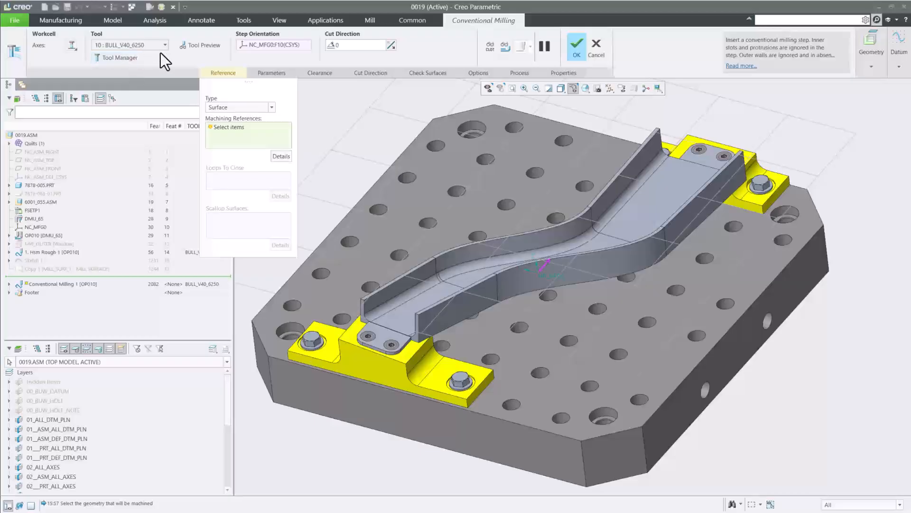
left_click(152, 45)
left_click(130, 55)
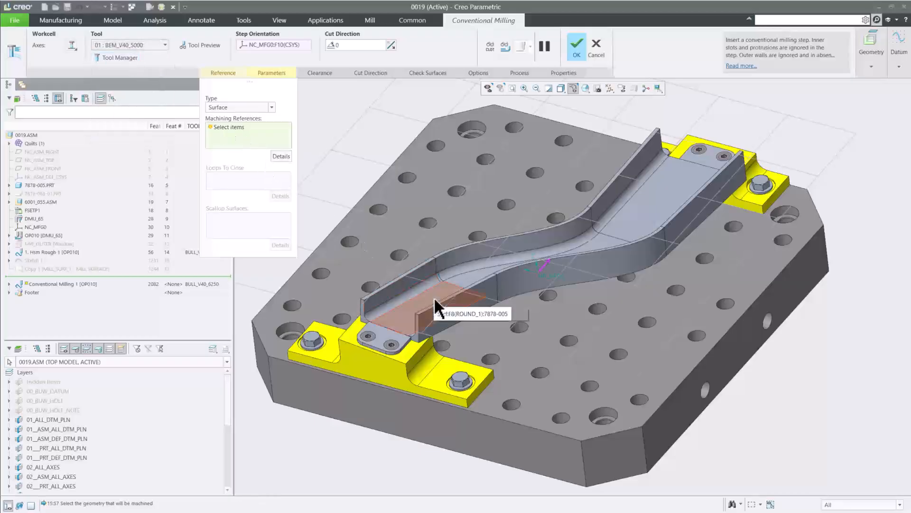
- Select the three floor surfaces along the part's channel as machining references
left_click(387, 303)
left_click(470, 290, "ctrl")
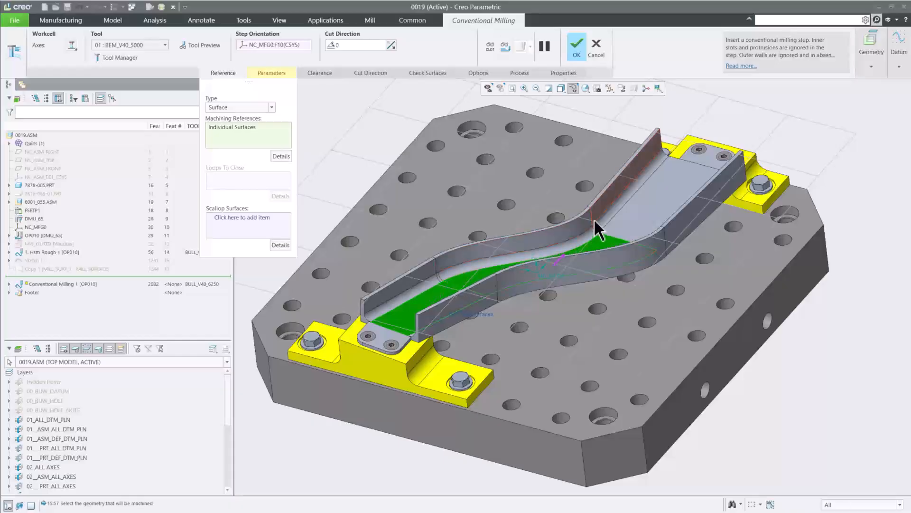
left_click(637, 224, "ctrl")
middle_click_drag(518, 291, 533, 300)
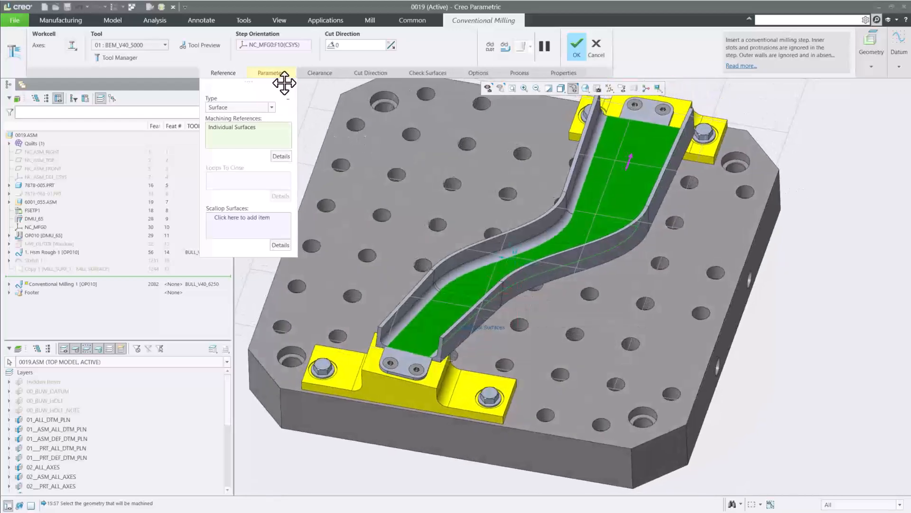
- Set the step's parameters to CUT_FEED 24, SPINDLE_SPEED 1222 and STEP_OVER 0.1
left_click(267, 73)
left_click(350, 108)
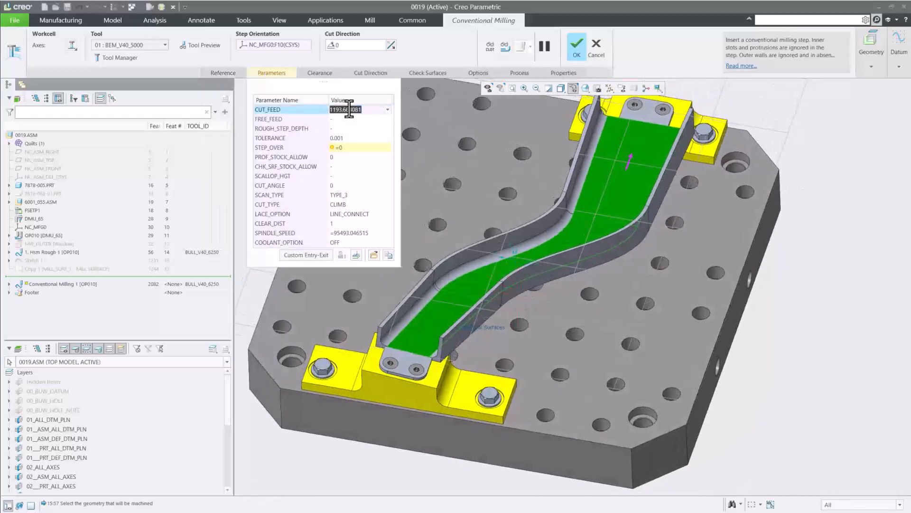
type("24")
left_click(362, 233)
type("12")
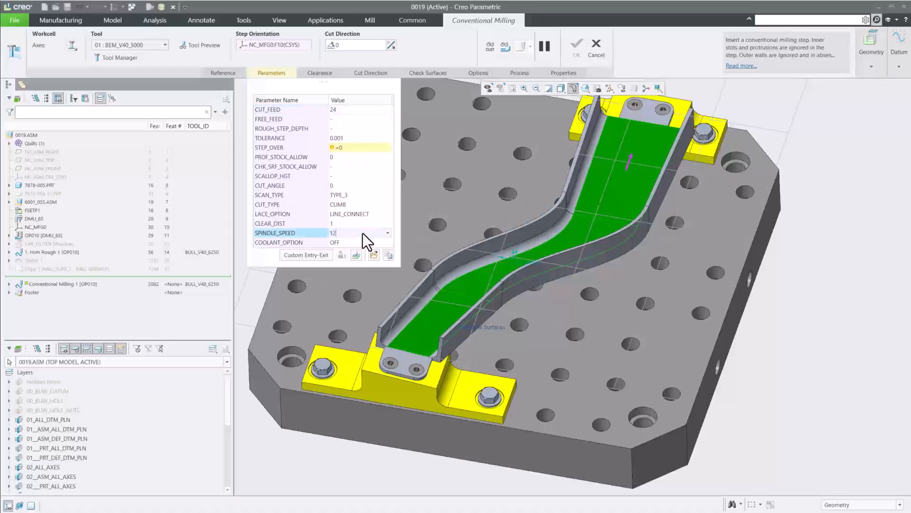
left_click(351, 148)
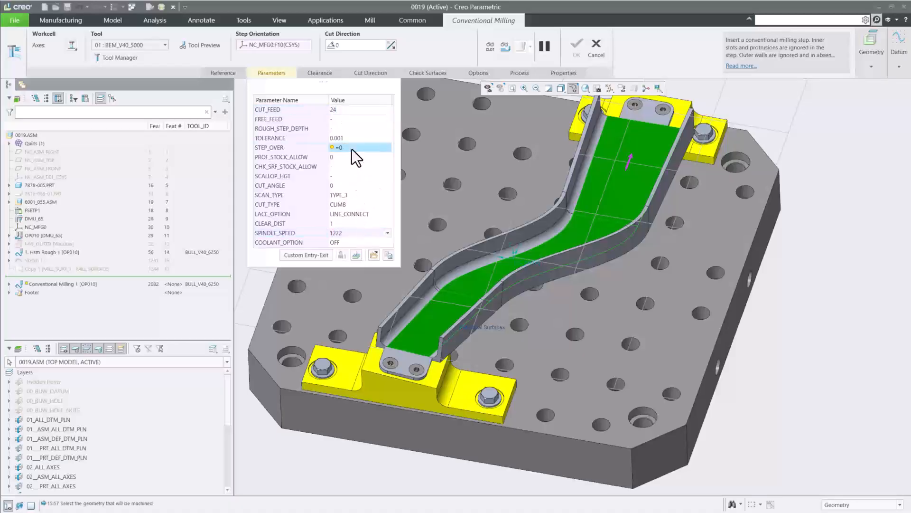
key("BackSpace")
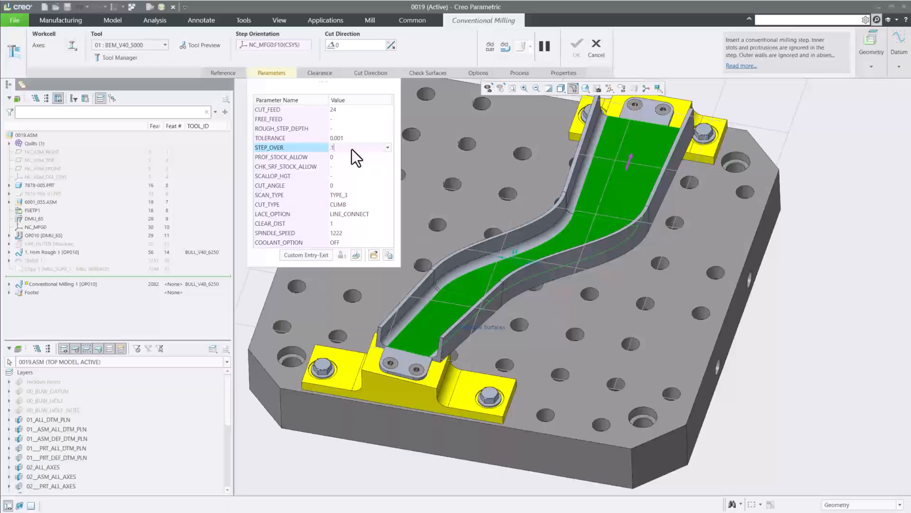
type(".1")
key("Return")
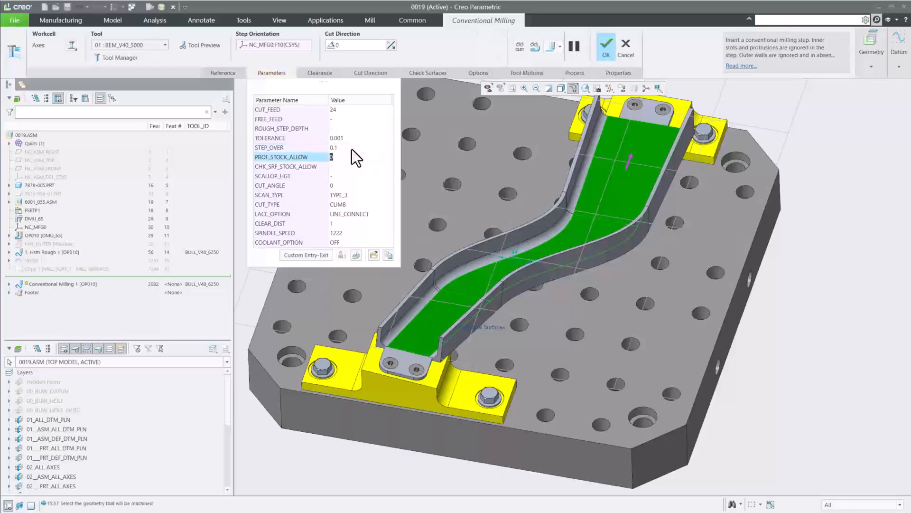
- Play the tool path with the 0-degree cut direction, inspect the passes, and return to the milling step
left_click(350, 48)
left_click(549, 45)
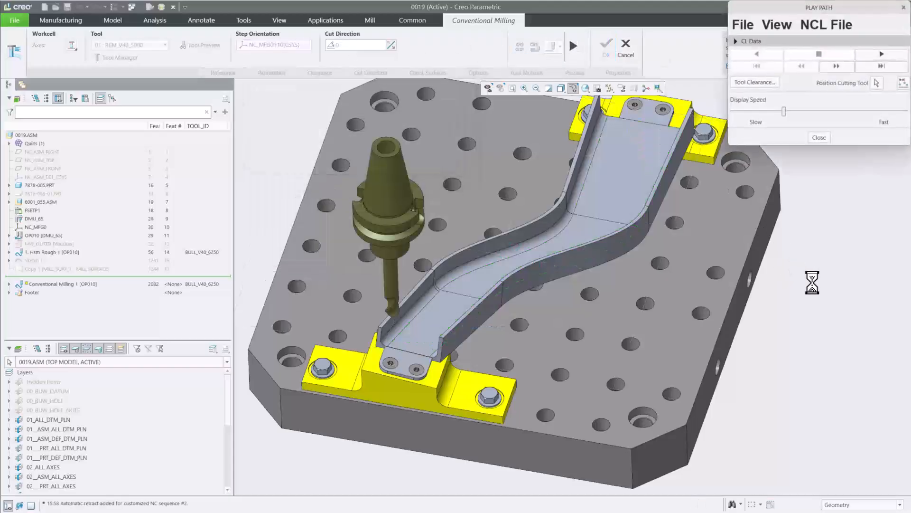
left_click(873, 56)
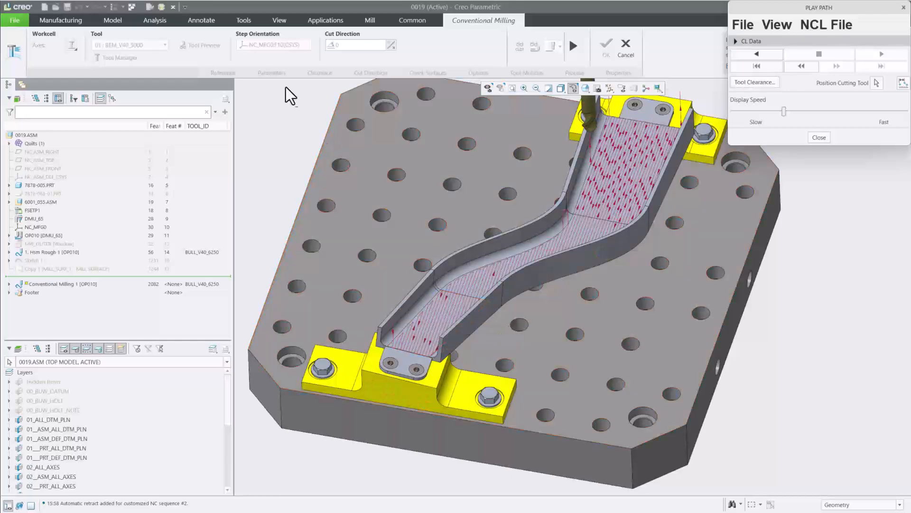
middle_click_drag(485, 231, 479, 218)
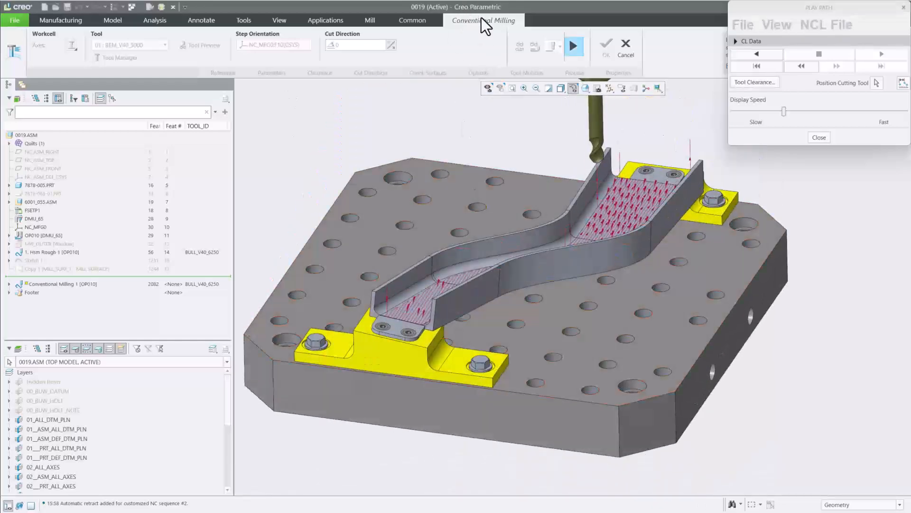
left_click(573, 48)
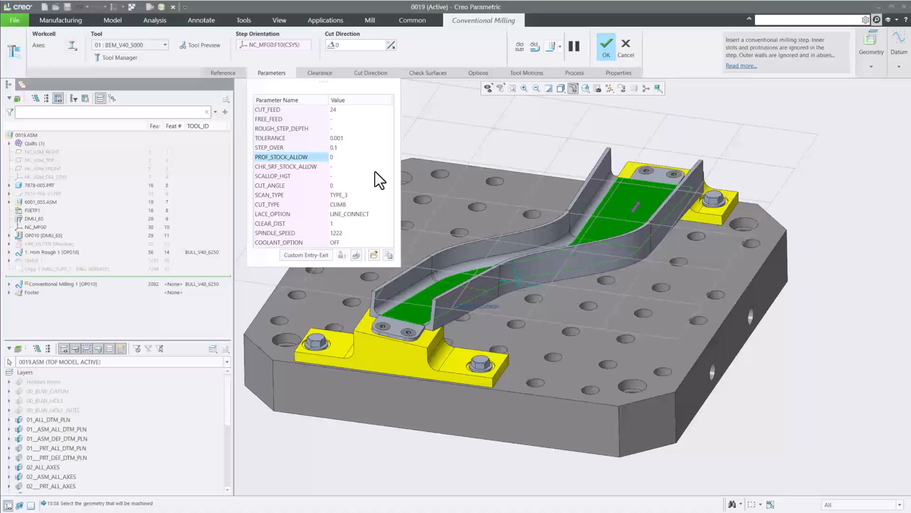
- Set the cut direction to 90 degrees and play the resulting tool path
double_click(345, 46)
type("90")
left_click(550, 47)
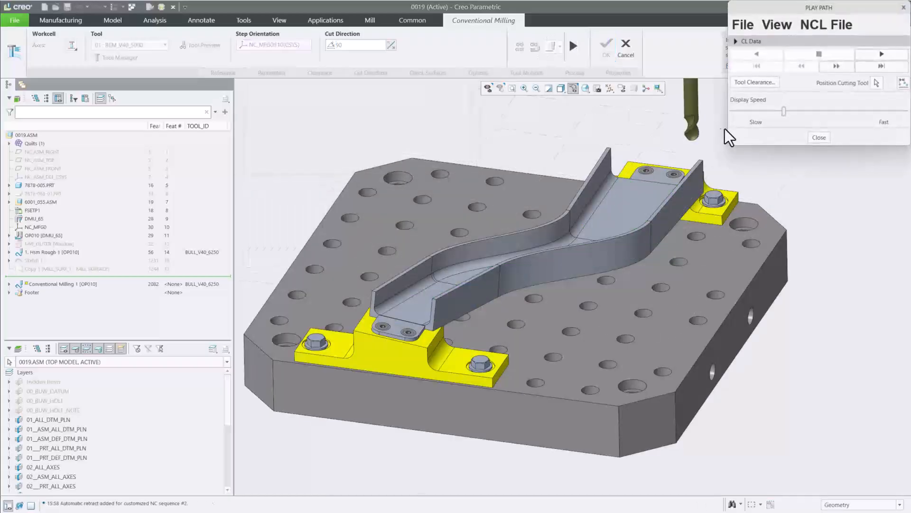
left_click(874, 52)
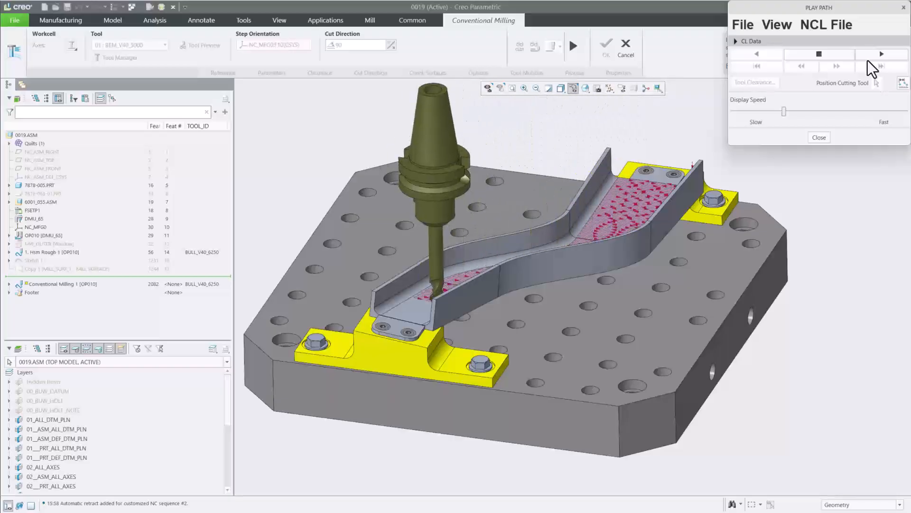
left_click(573, 45)
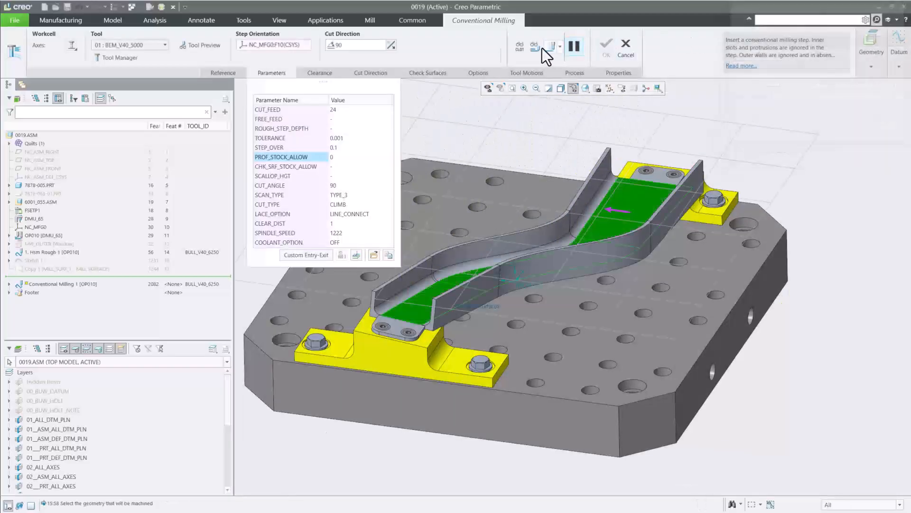
- Set the cut direction to 45 degrees and play the diagonal tool path over the floor surfaces
type("45")
key("Return")
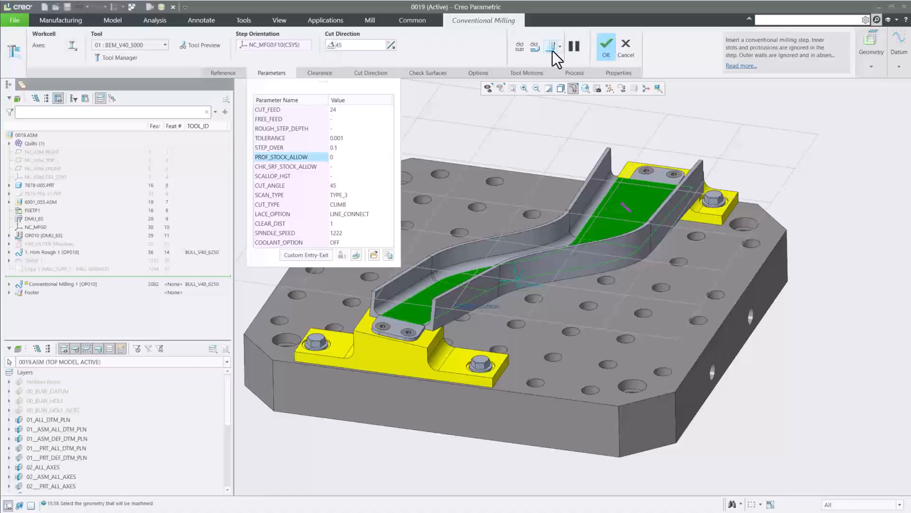
left_click(552, 50)
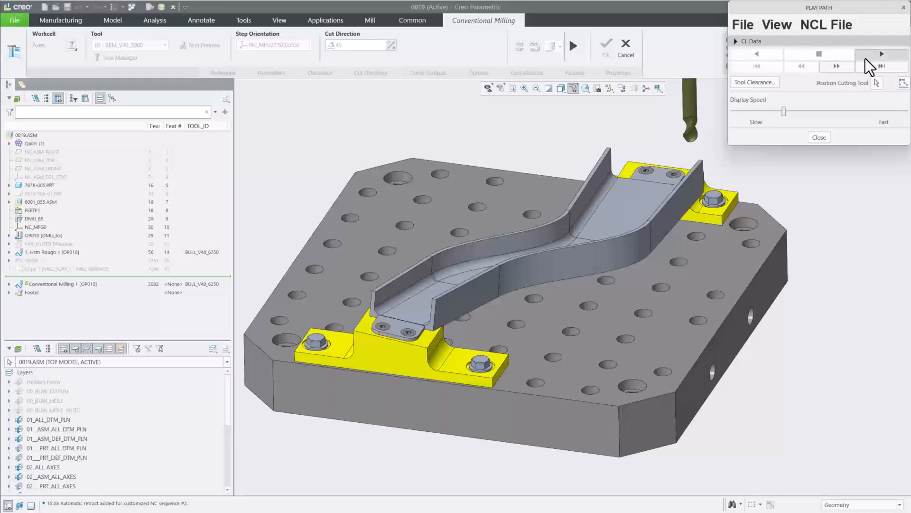
left_click(865, 57)
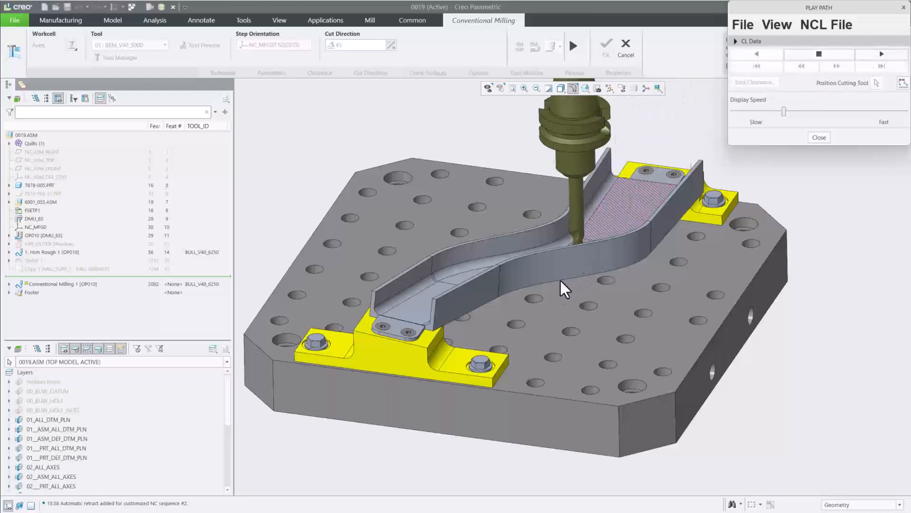
mouse_move(561, 280)
middle_mouse_down()
mouse_move(561, 325)
mouse_move(563, 297)
middle_mouse_up()
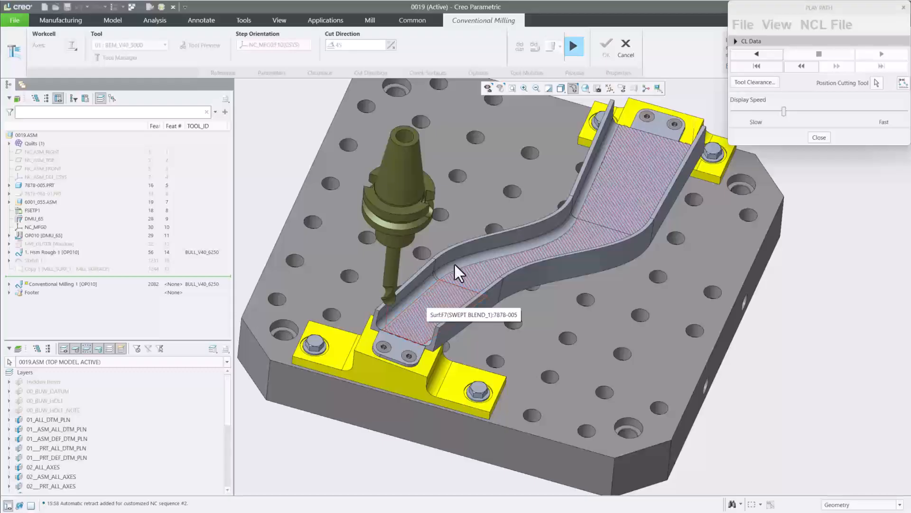
left_click(573, 46)
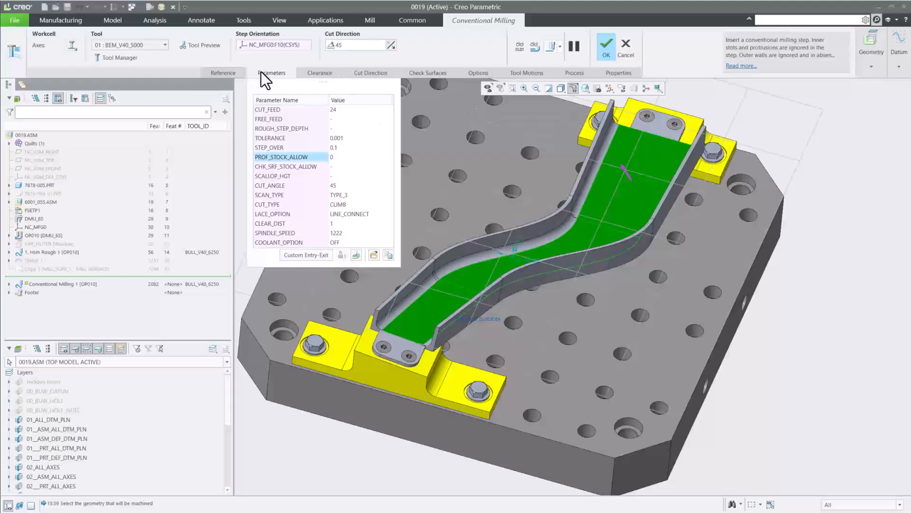
- Preview the tool path with SCALLOP_HGT set to 0.0005, and clear that value again
left_click(349, 147)
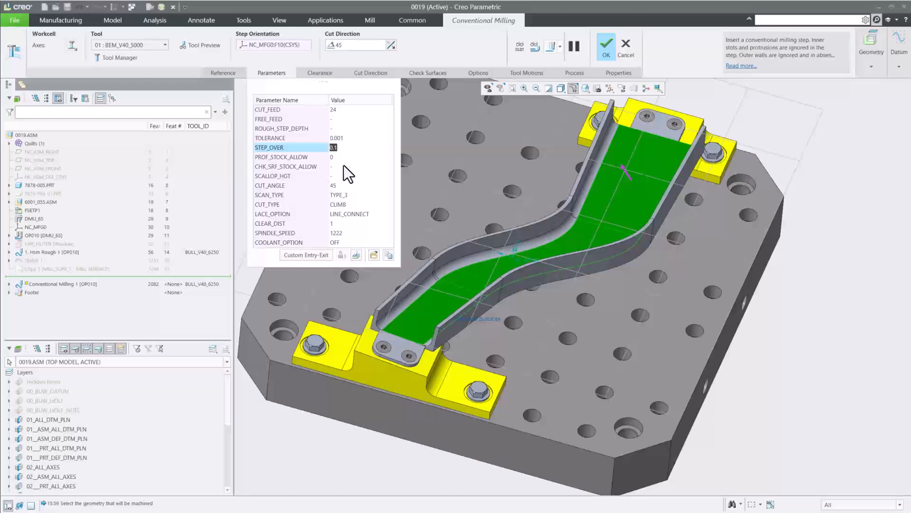
left_click(284, 176)
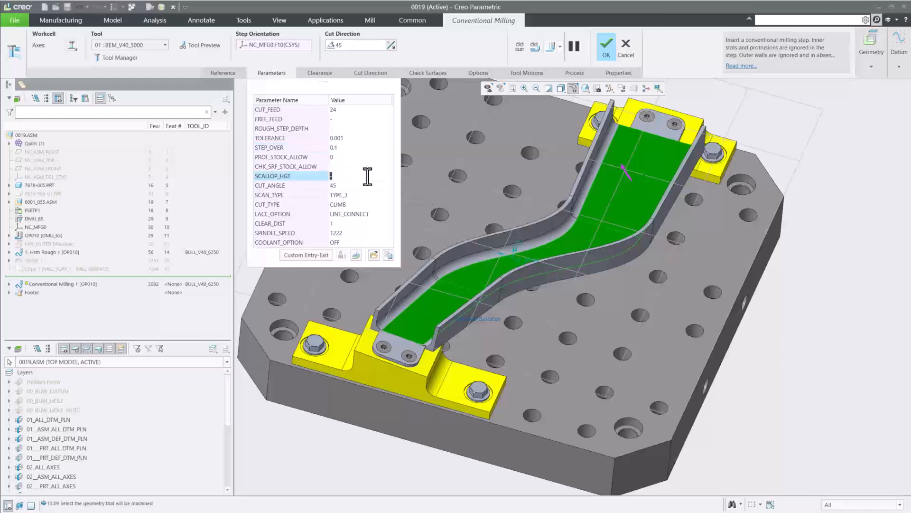
key("BackSpace")
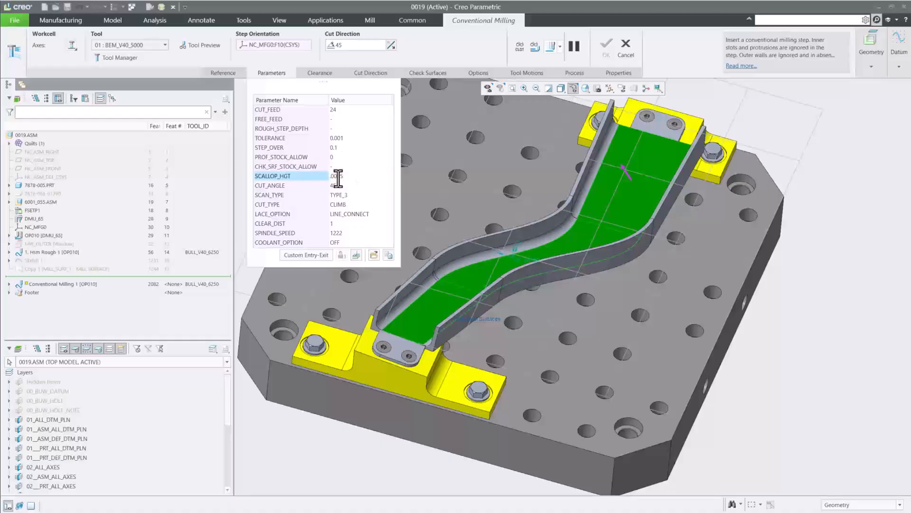
left_click(551, 46)
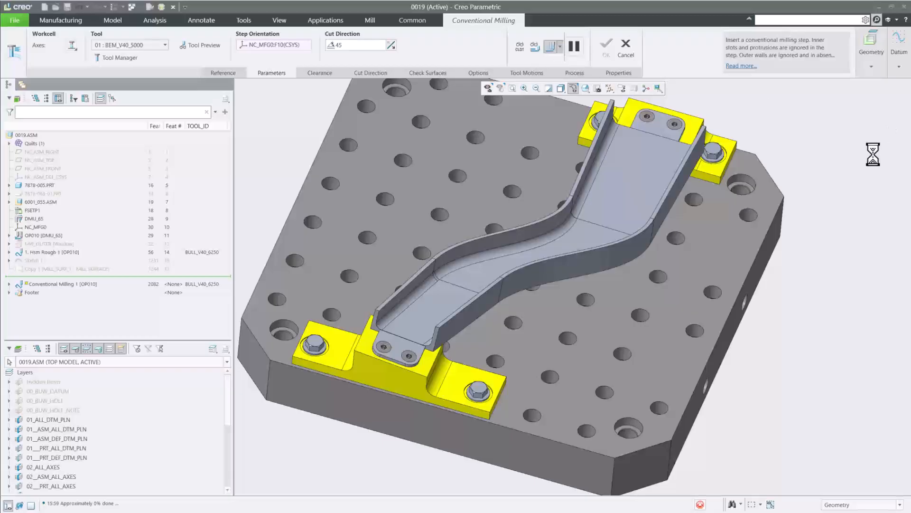
left_click(881, 54)
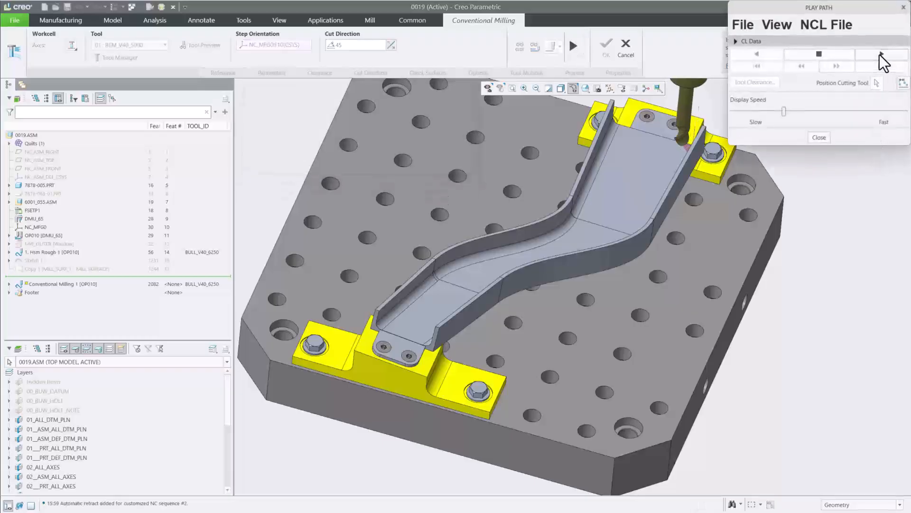
scroll(673, 119, "up", 4)
scroll(632, 174, "up", 3)
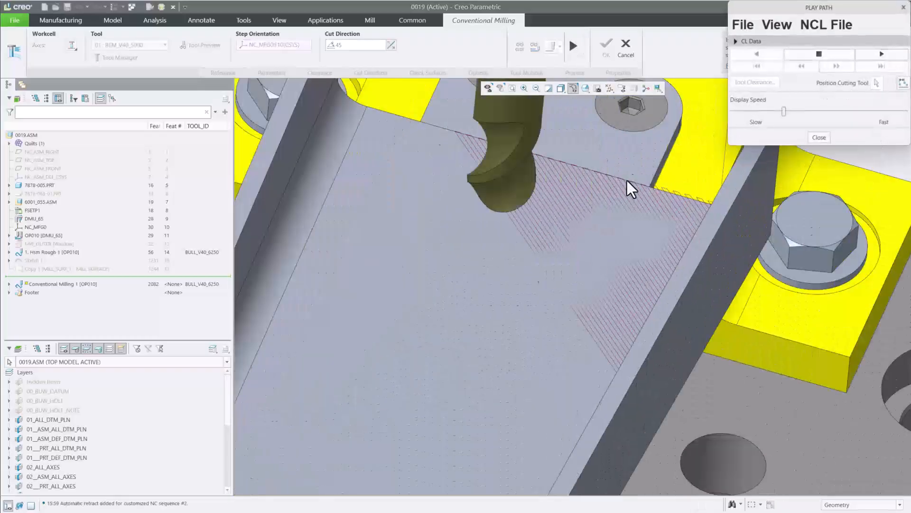
scroll(671, 174, "down", 5)
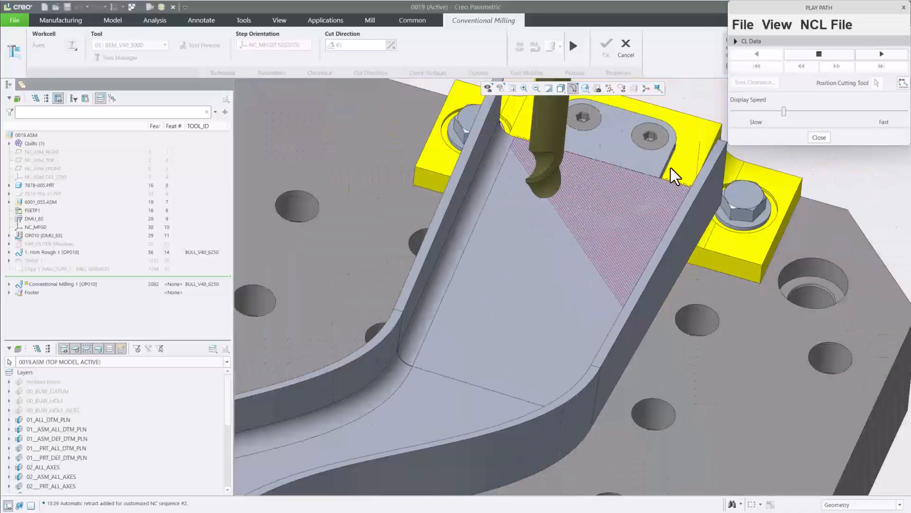
scroll(672, 166, "down", 5)
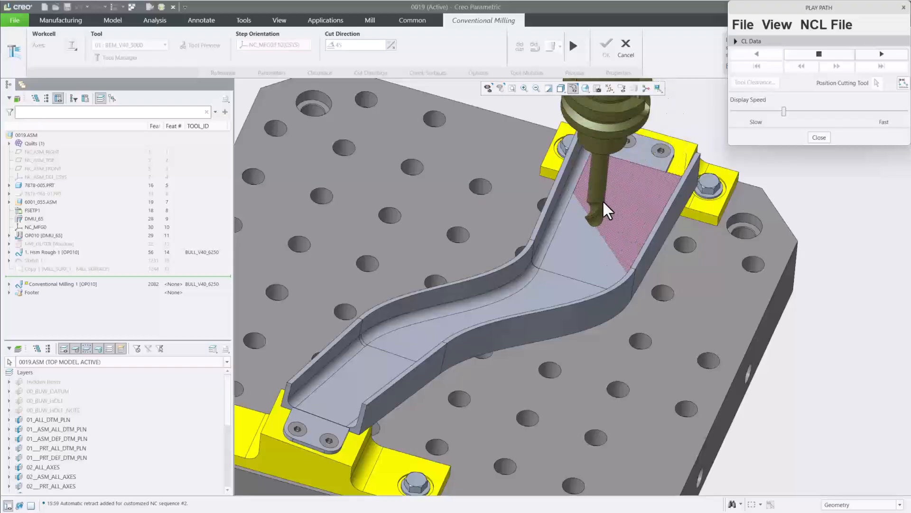
left_click(571, 44)
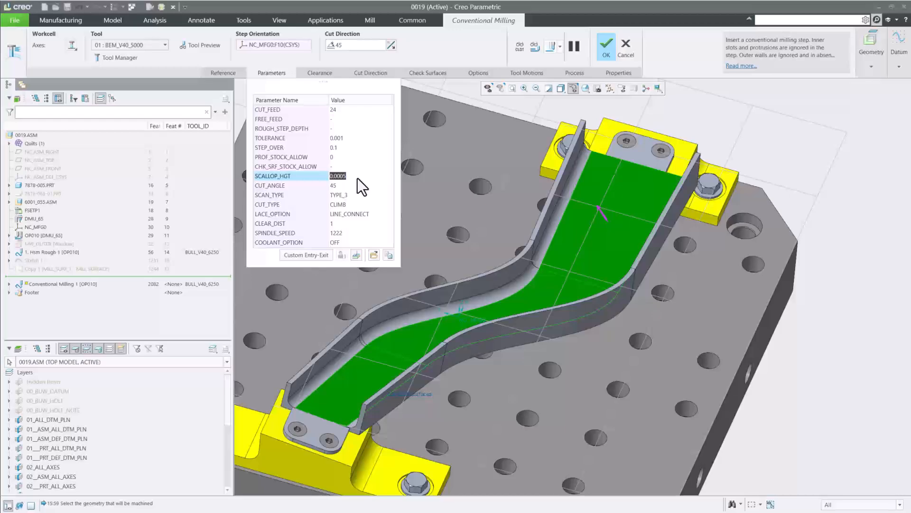
key("BackSpace")
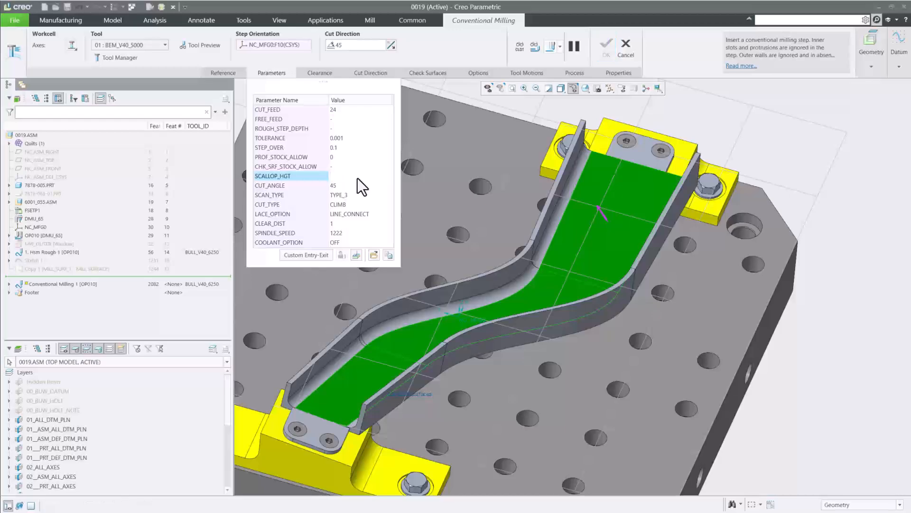
- Examine the available SCAN_TYPE options for the milling step
left_click(361, 195)
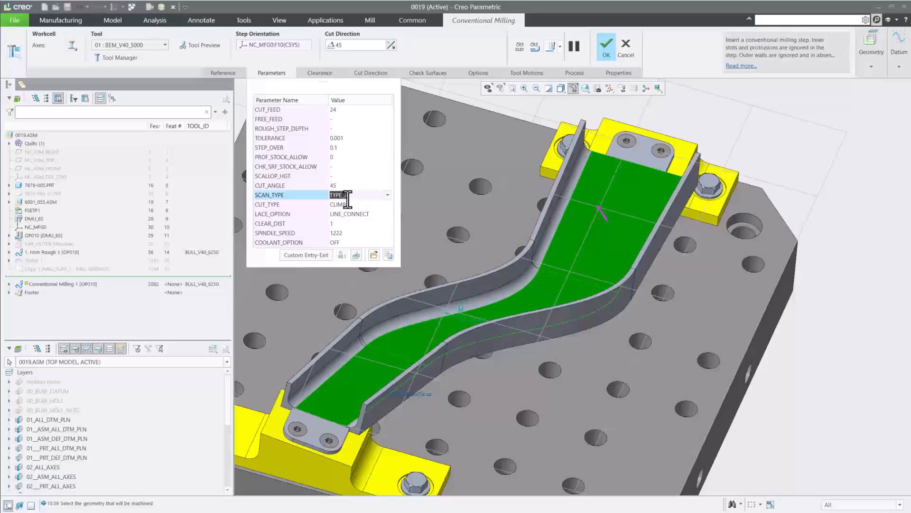
left_click(389, 194)
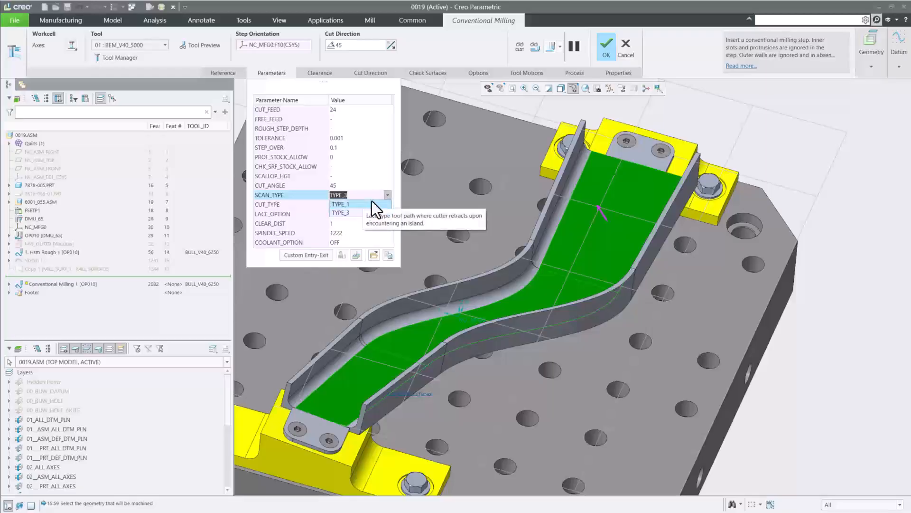
left_click(397, 198)
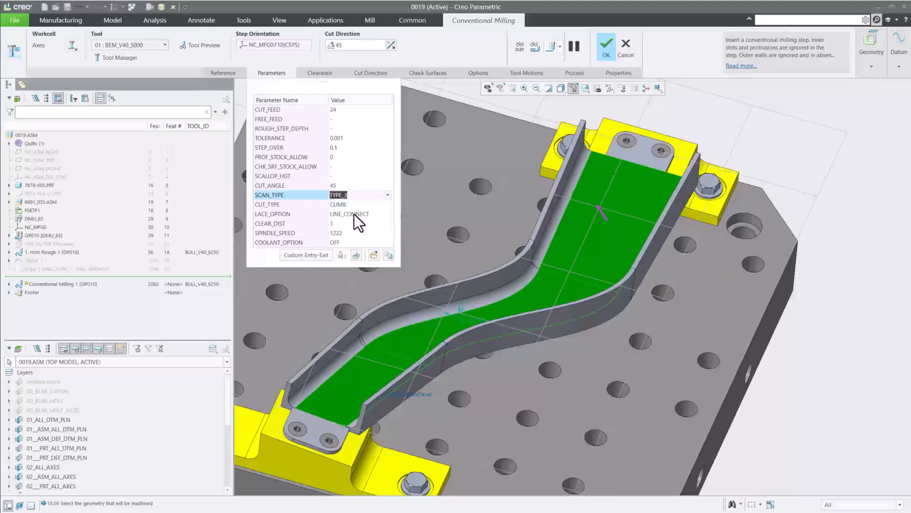
- Set the milling step's LACE_OPTION to NO and its CUT_ANGLE to 0
left_click(354, 215)
left_click(387, 214)
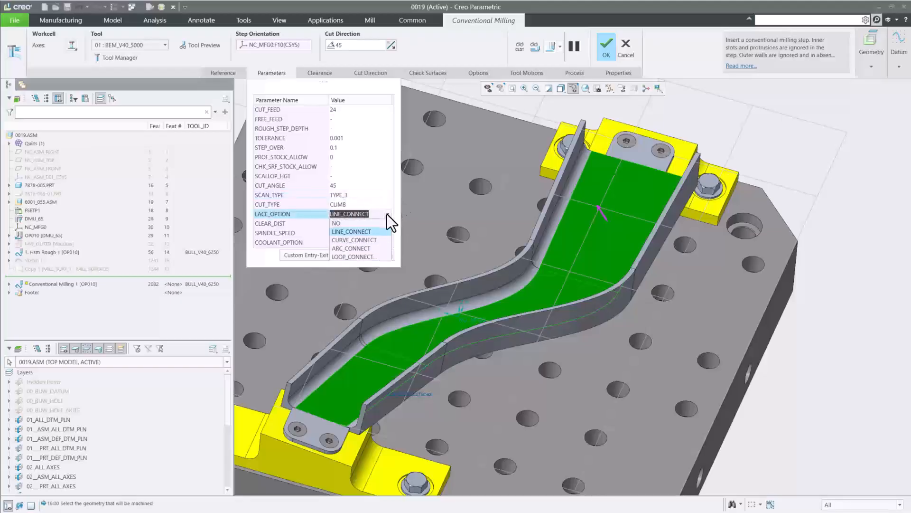
left_click(343, 222)
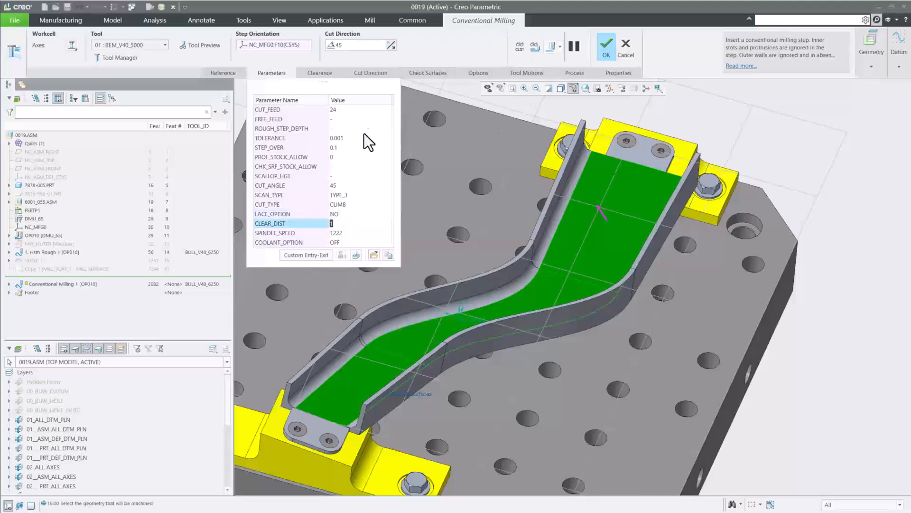
left_click(348, 184)
type("0")
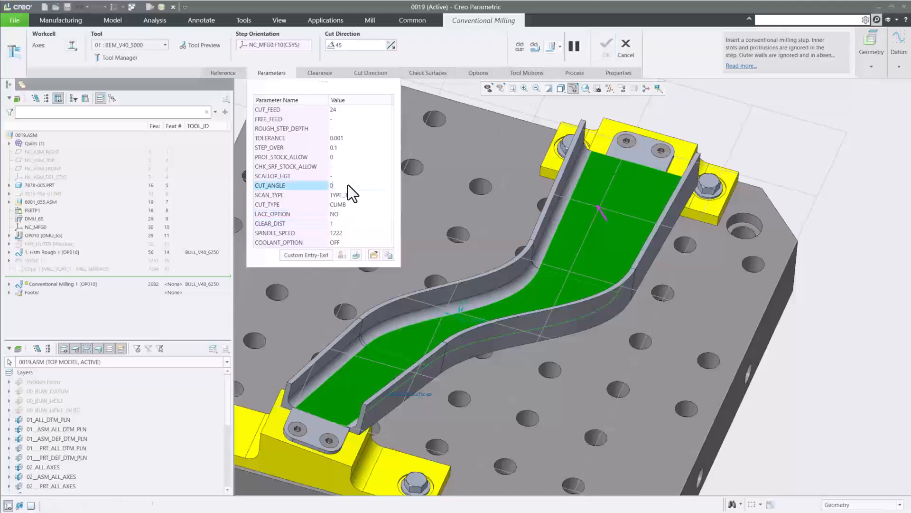
key("Return")
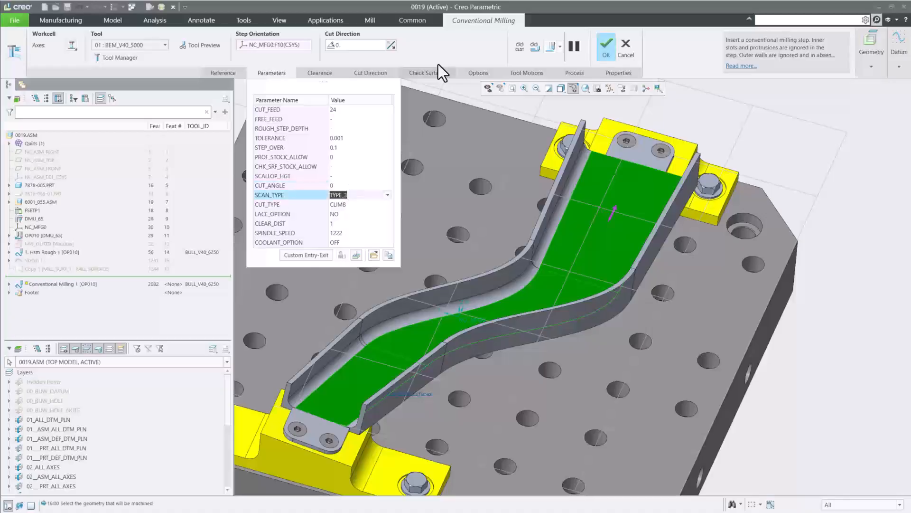
- Play the tool path with unconnected parallel cuts and examine its motions over the floor surfaces up close
left_click(553, 42)
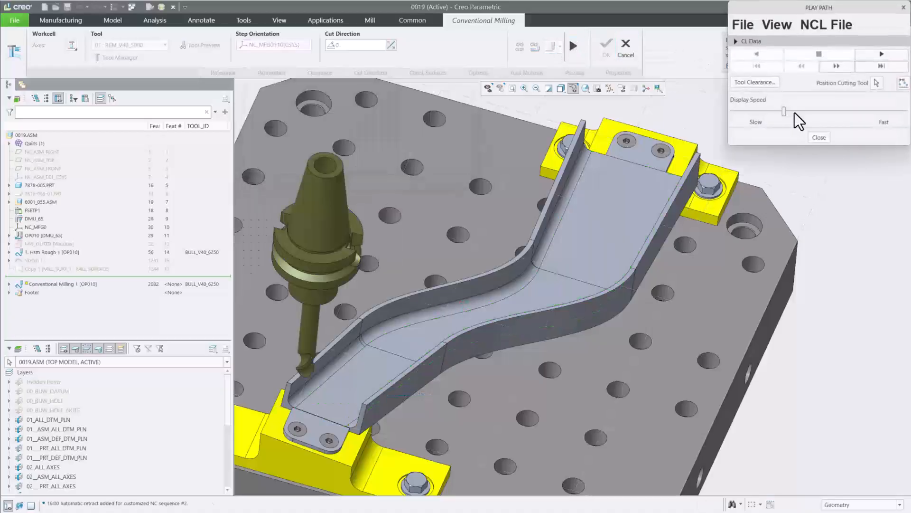
left_click(881, 54)
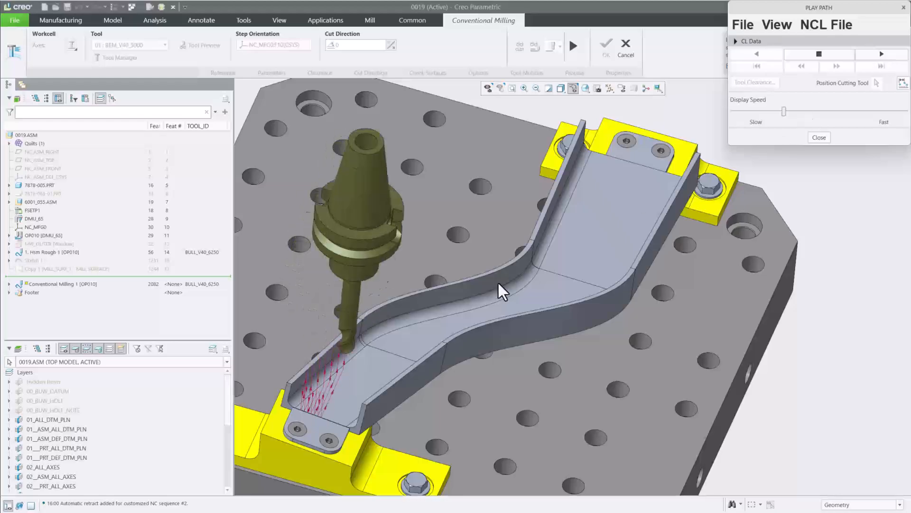
scroll(378, 357, "up", 5)
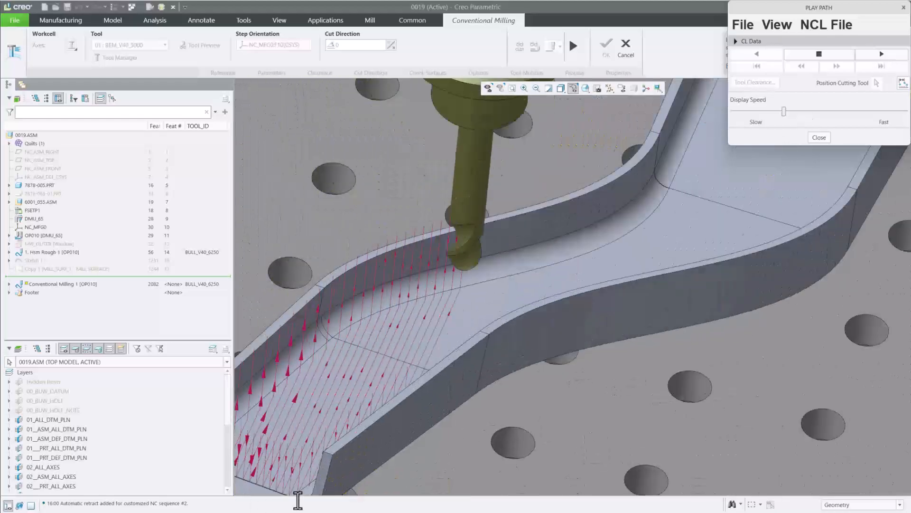
left_click(574, 46)
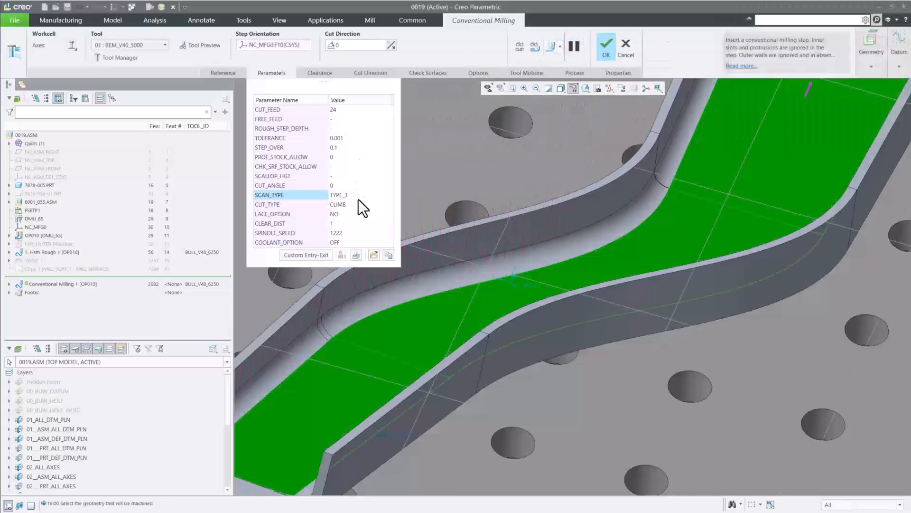
- Set LACE_OPTION to CURVE_CONNECT and play the resulting tool path over the floor surfaces
left_click(354, 215)
left_click(389, 213)
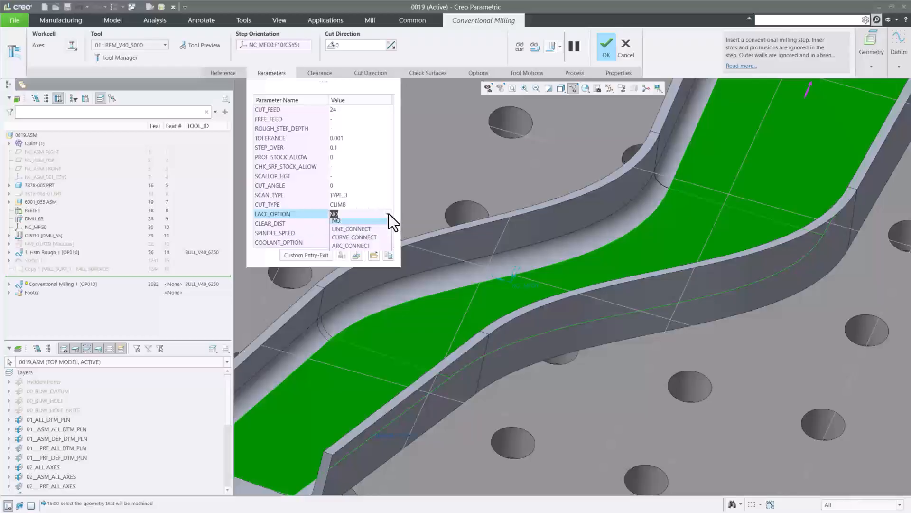
left_click(353, 240)
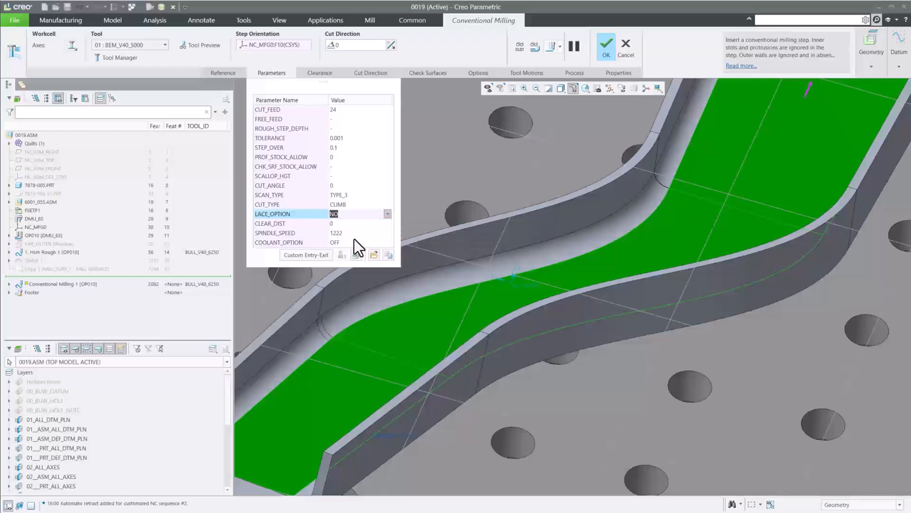
left_click(551, 44)
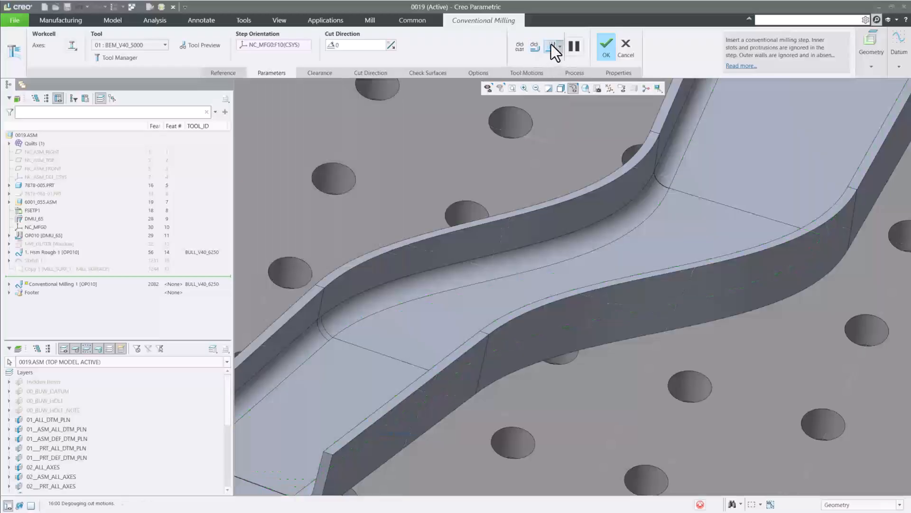
left_click(884, 53)
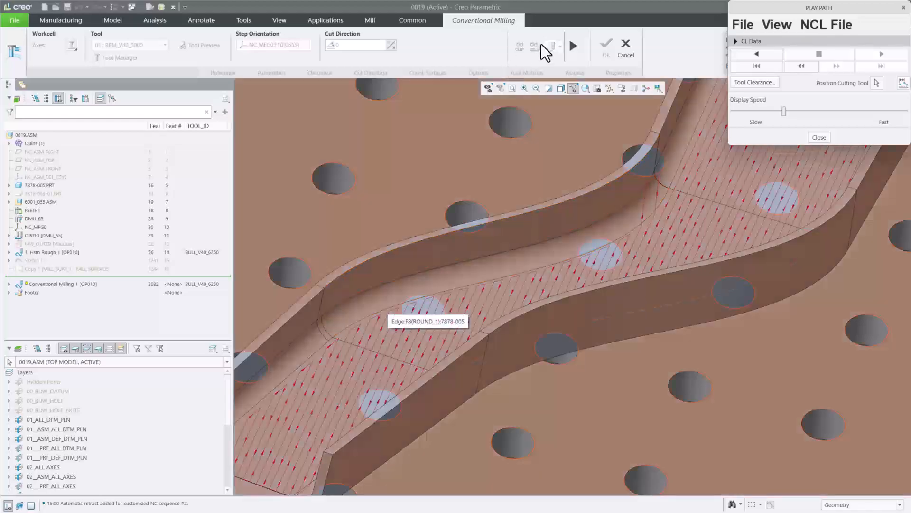
left_click(574, 46)
- Set LACE_OPTION to ARC_CONNECT and play the tool path to check the links between neighbouring cuts
left_click(387, 214)
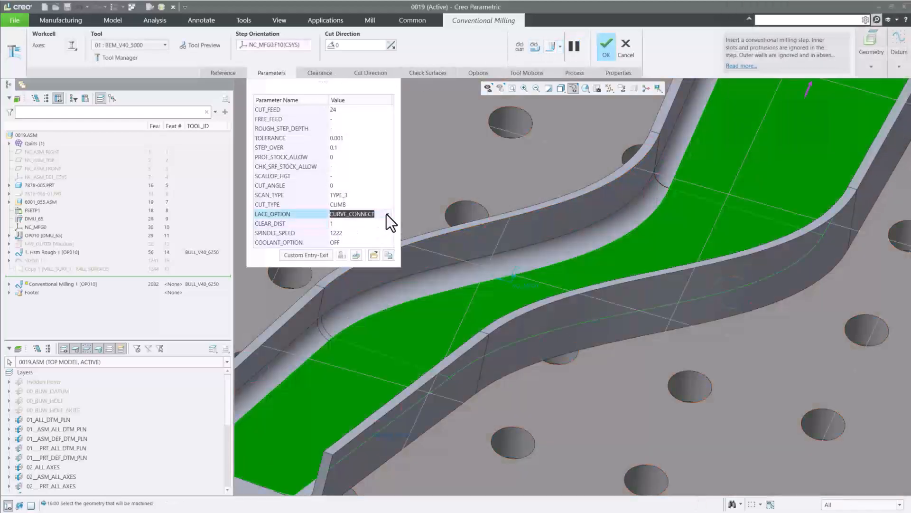
left_click(387, 214)
left_click(342, 247)
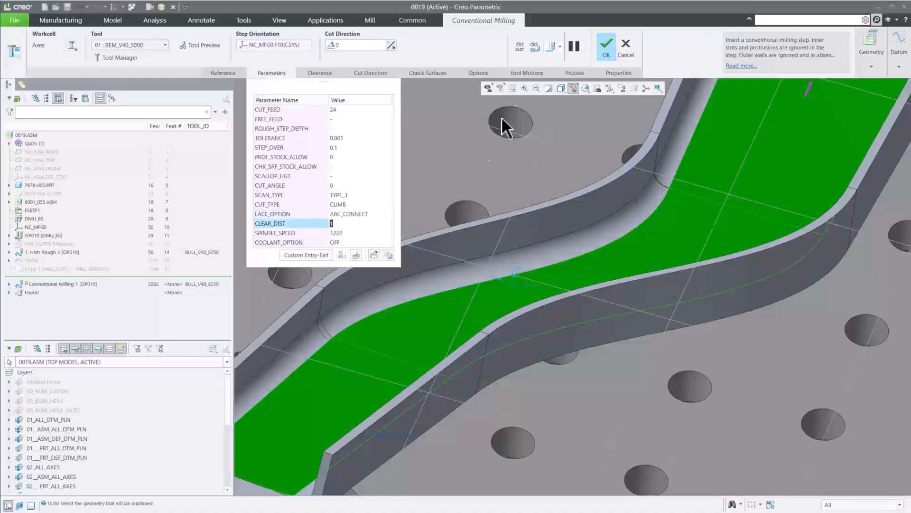
left_click(553, 44)
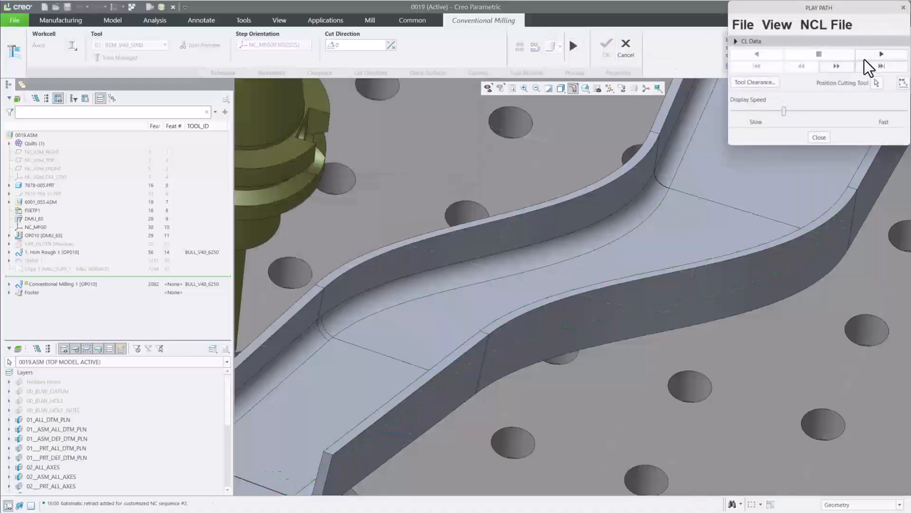
left_click(882, 53)
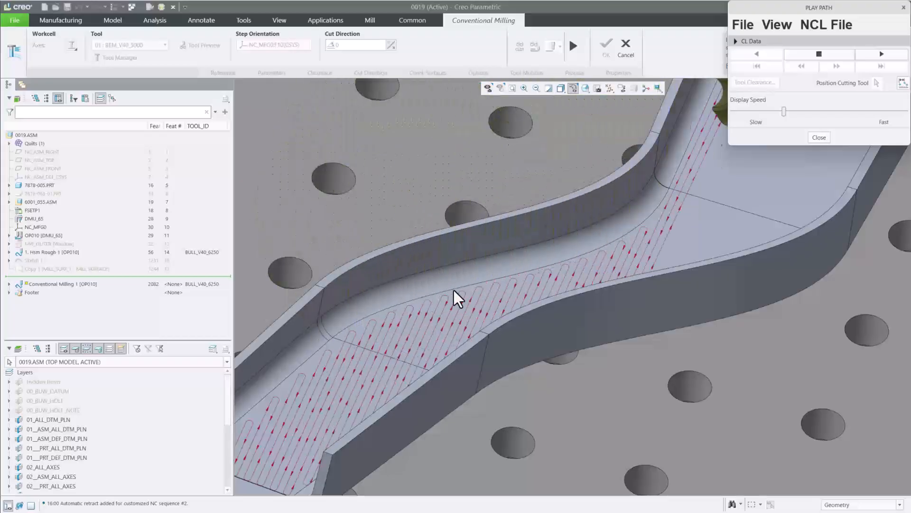
scroll(506, 283, "down", 2)
scroll(506, 283, "up", 1)
middle_click_drag(427, 315, 446, 277)
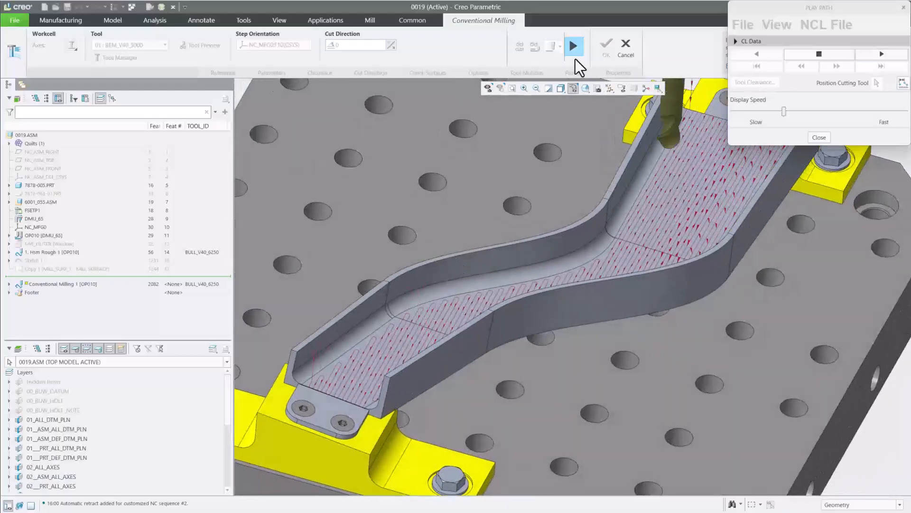
left_click(573, 47)
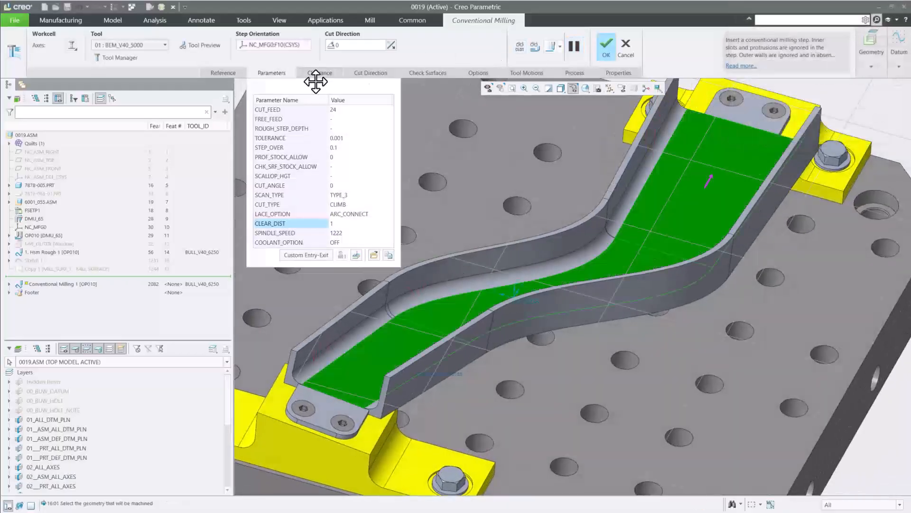
- Set OVERTRAVEL_DISTANCE to 0.2 in the full parameter set of the conventional milling sequence
left_click(356, 255)
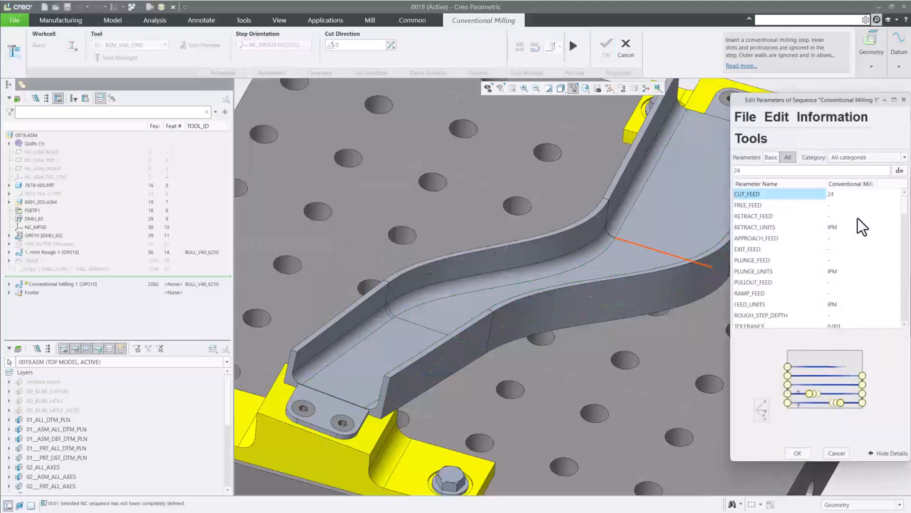
scroll(859, 217, "down", 2)
scroll(858, 218, "down", 5)
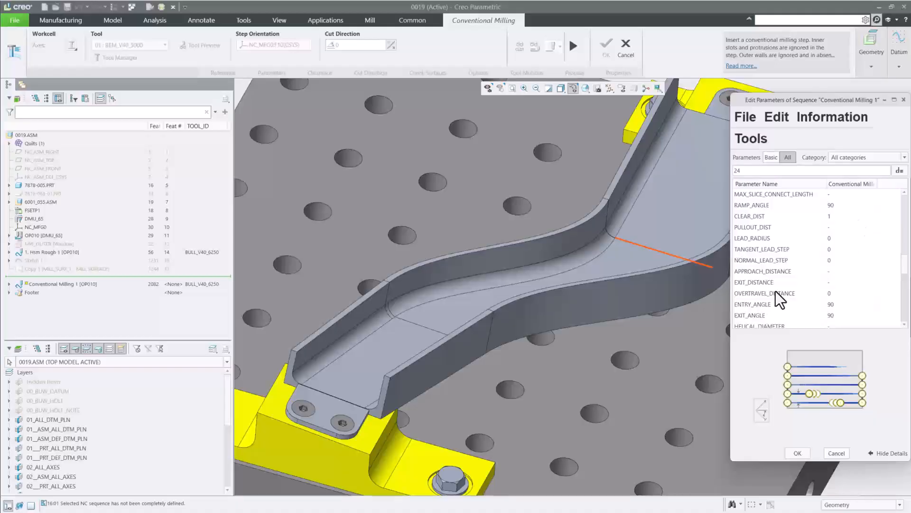
left_click(767, 292)
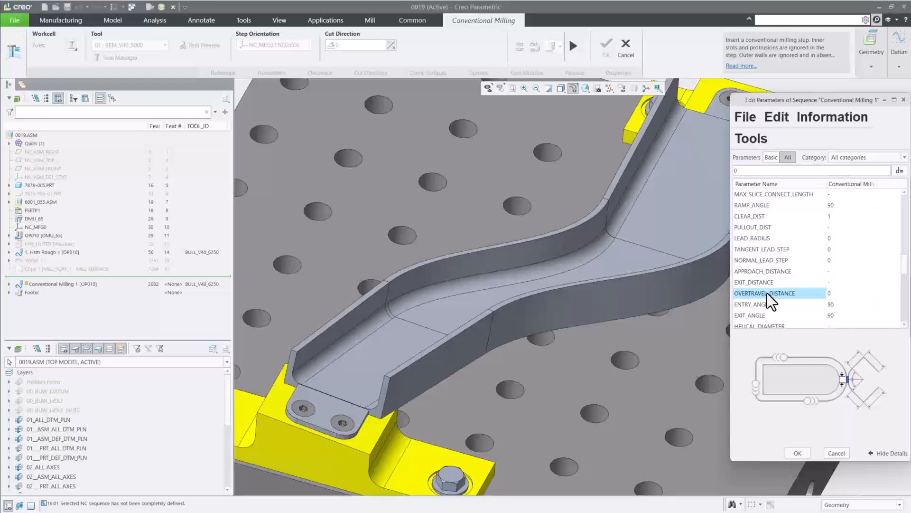
left_click(835, 294)
type(".2")
key("Return")
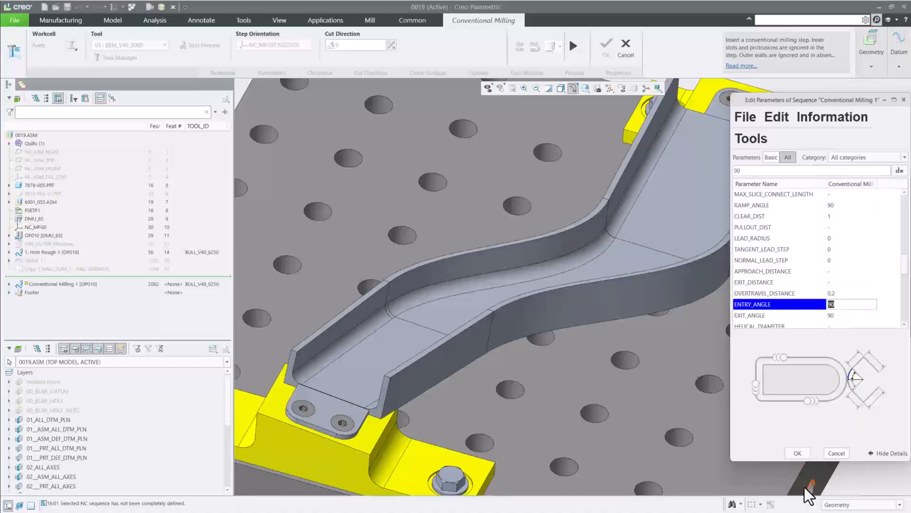
left_click(802, 453)
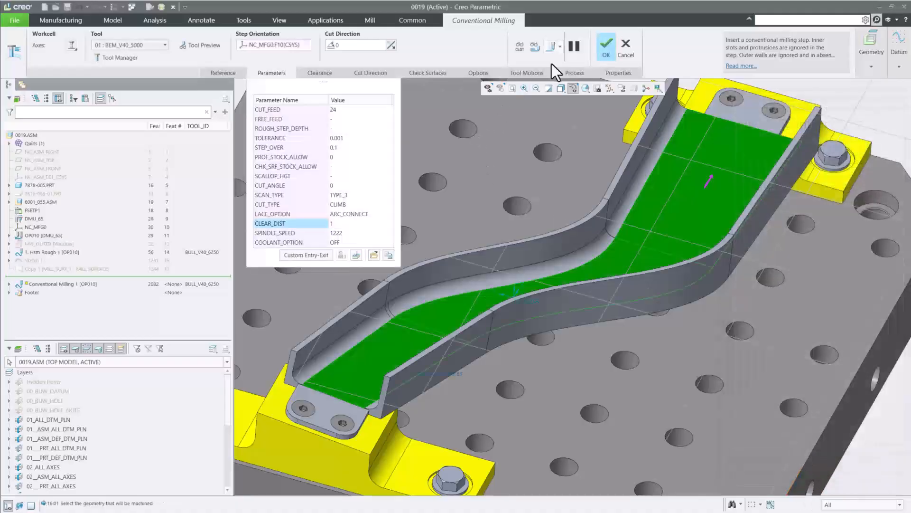
- Play the tool path and examine the overtravel past the floor's edge near the two-screw mounting tab
left_click(549, 45)
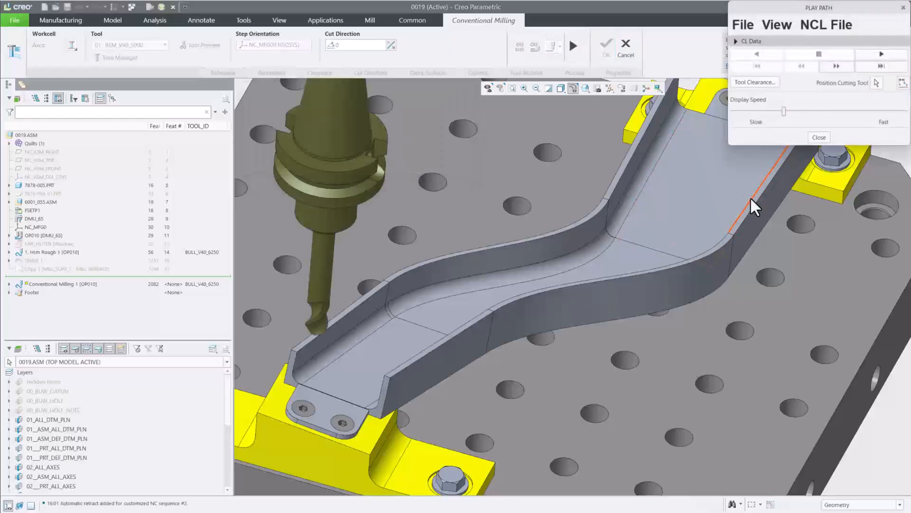
left_click(870, 58)
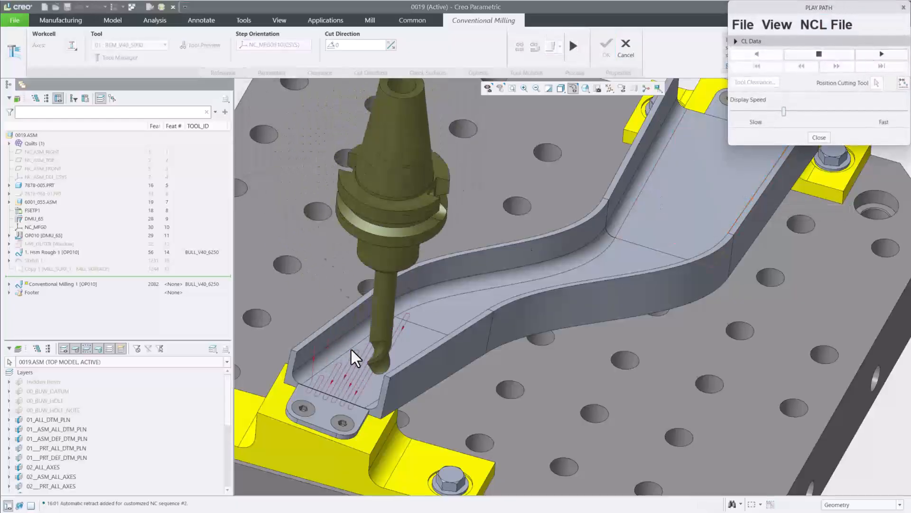
scroll(249, 415, "up", 5)
scroll(380, 445, "up", 2)
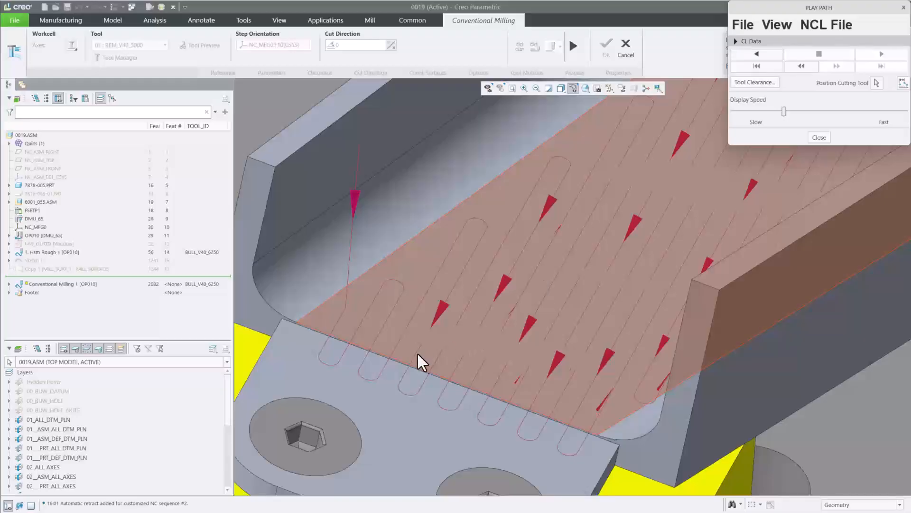
scroll(418, 354, "down", 2)
middle_click_drag(418, 354, 383, 369)
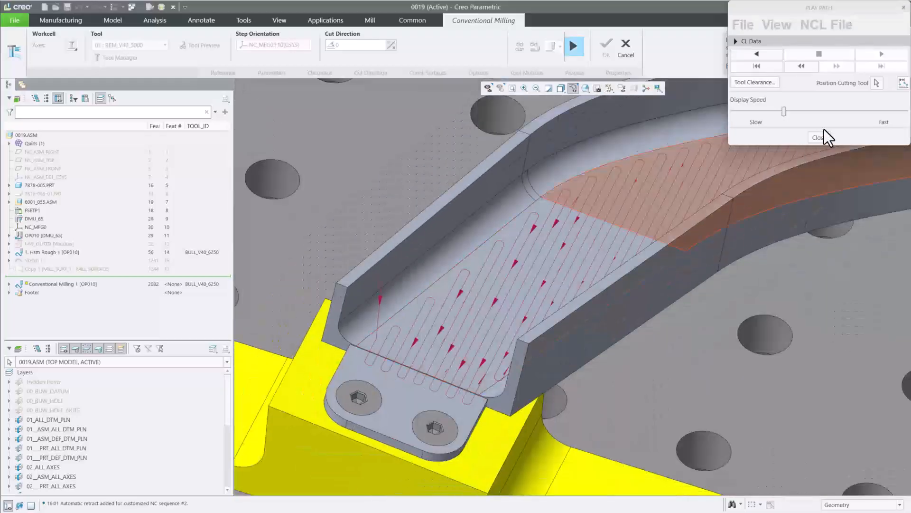
left_click(820, 138)
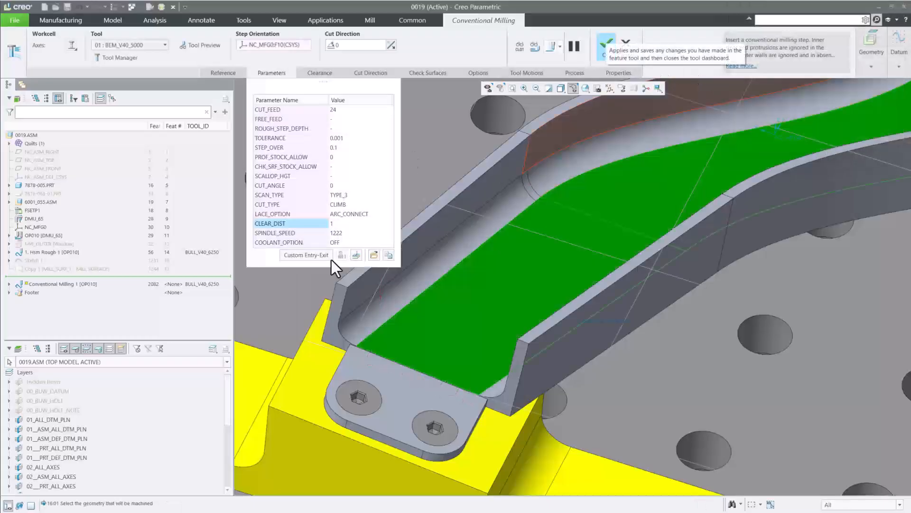
- Examine the full list of parameters available for the conventional milling sequence
left_click(355, 256)
scroll(828, 268, "down", 3)
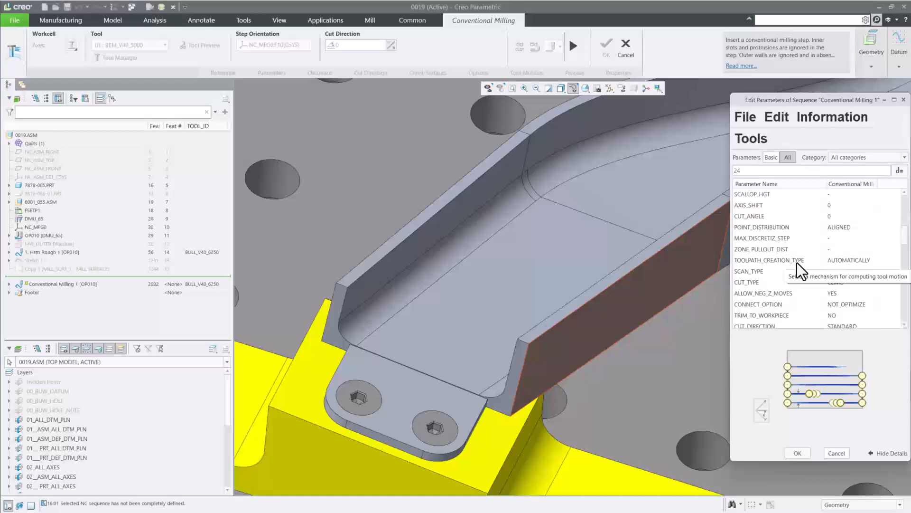
scroll(796, 263, "down", 2)
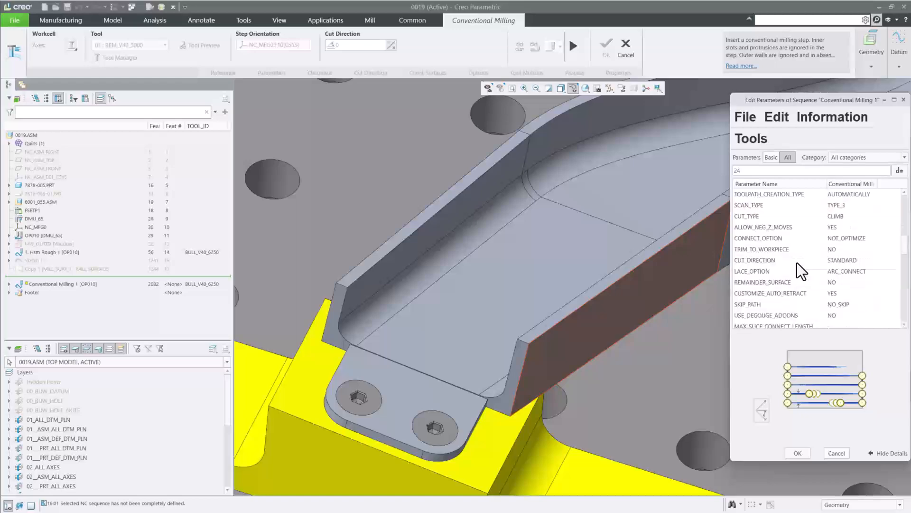
scroll(798, 264, "down", 2)
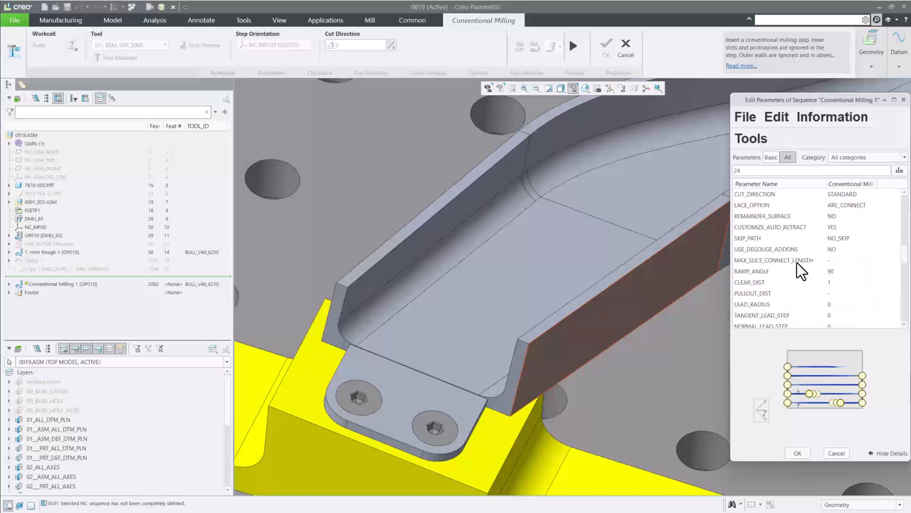
scroll(797, 263, "down", 2)
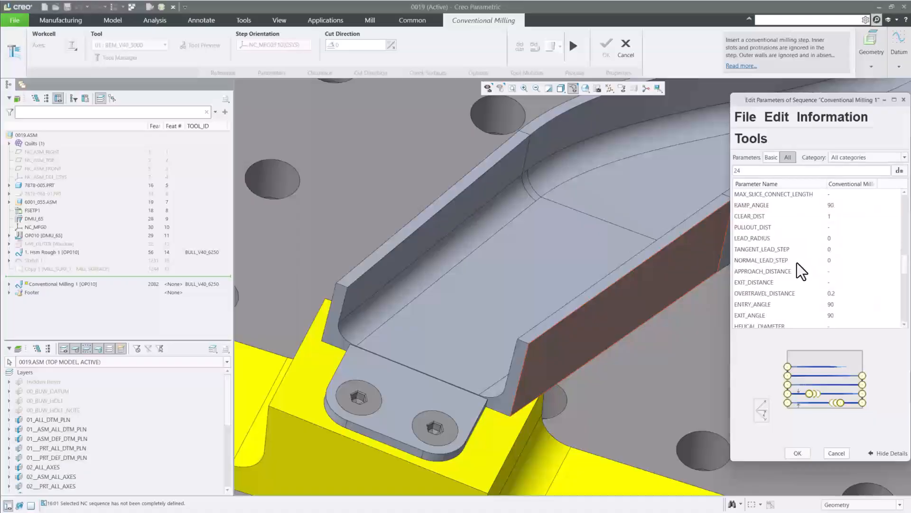
scroll(785, 272, "down", 4)
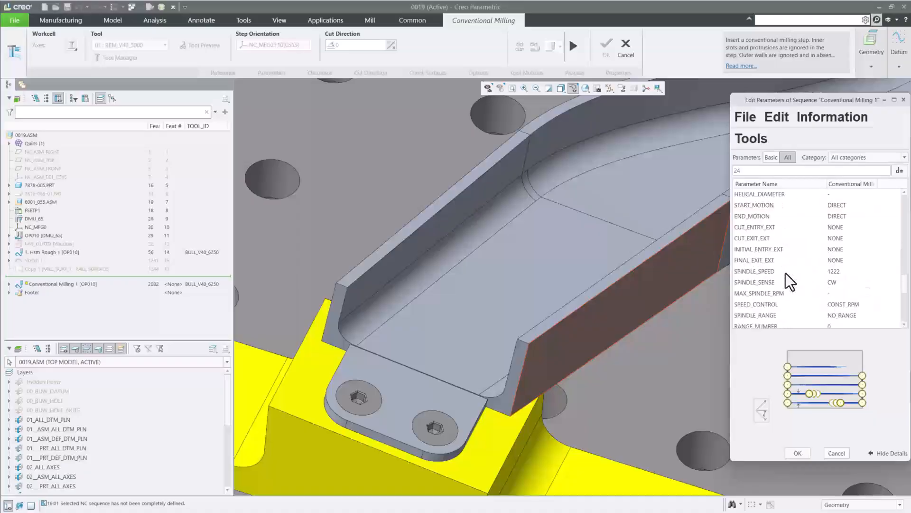
scroll(784, 272, "down", 3)
scroll(785, 273, "down", 3)
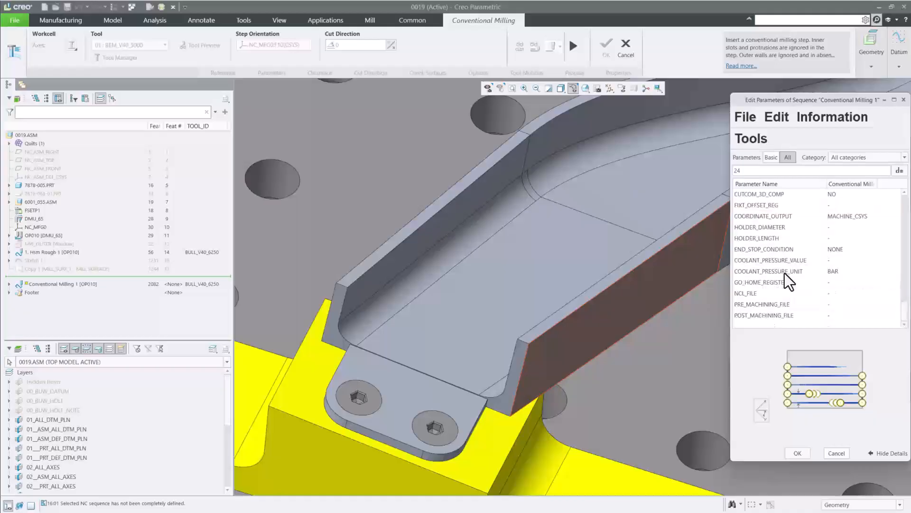
left_click(796, 453)
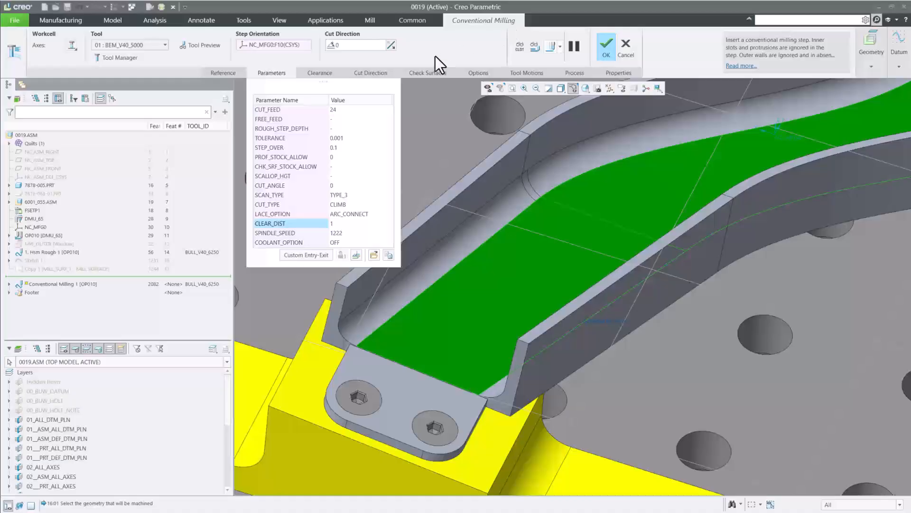
- Check the cut direction against the floor surfaces and complete the conventional milling step
scroll(366, 341, "down", 4)
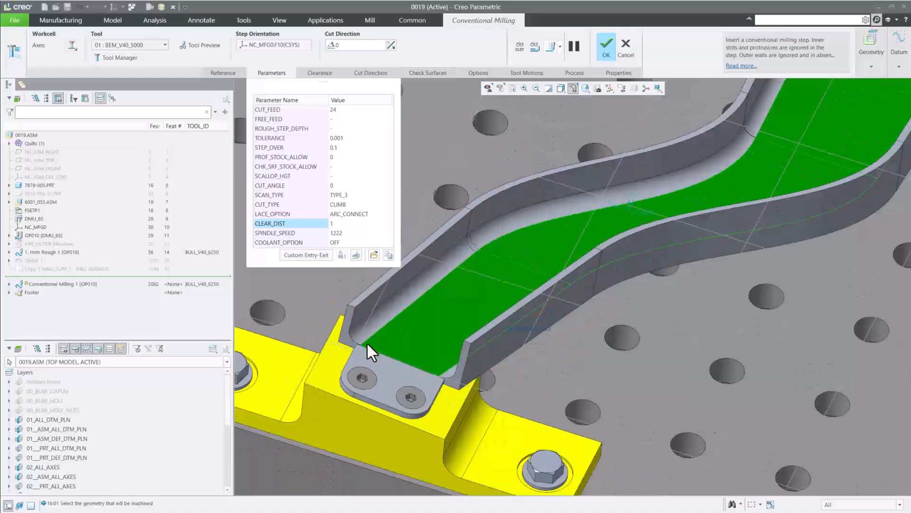
scroll(368, 343, "down", 2)
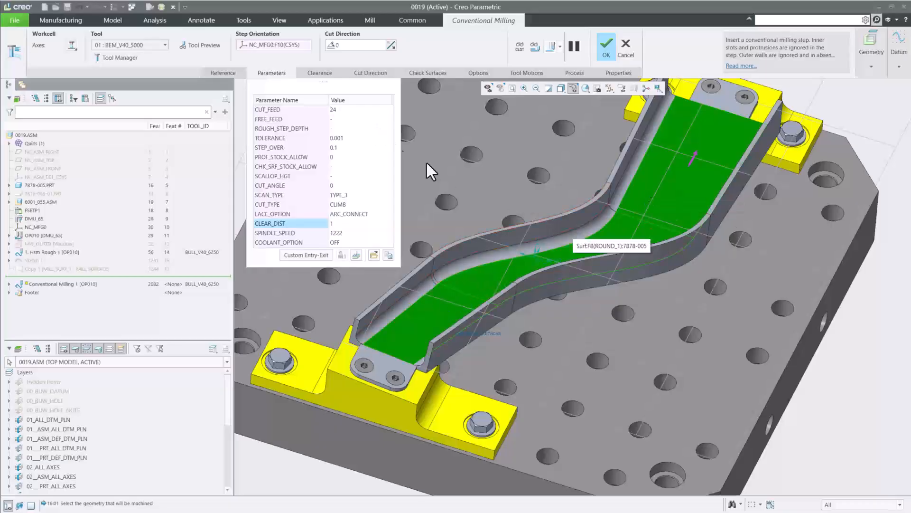
double_click(343, 43)
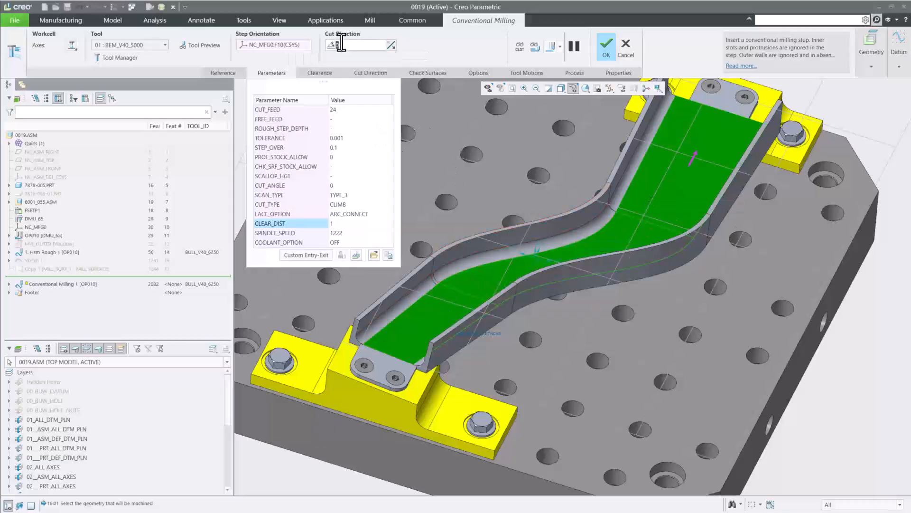
mouse_move(456, 190)
middle_mouse_down()
mouse_move(451, 230)
mouse_move(455, 189)
middle_mouse_up()
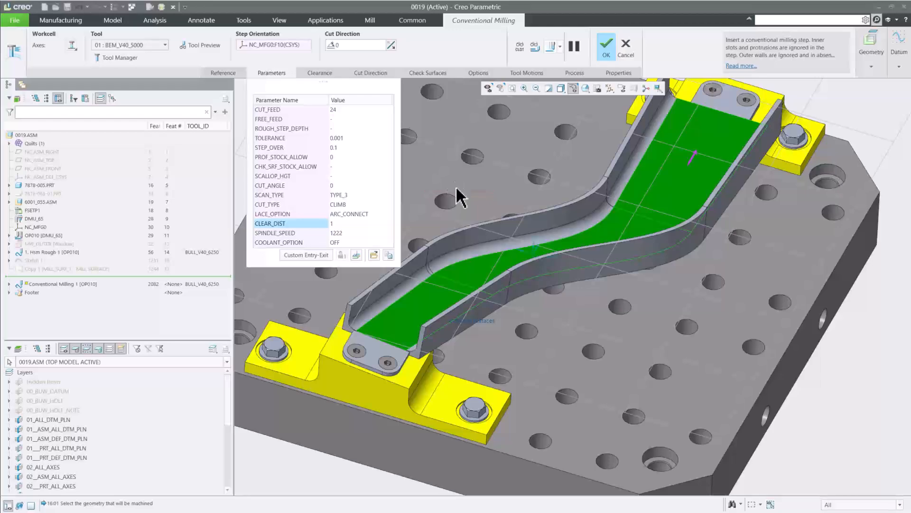
left_click(606, 44)
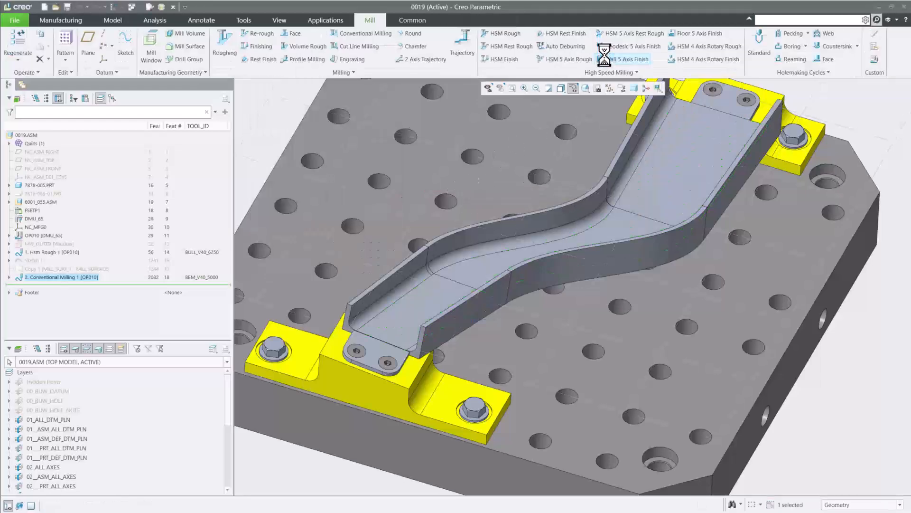